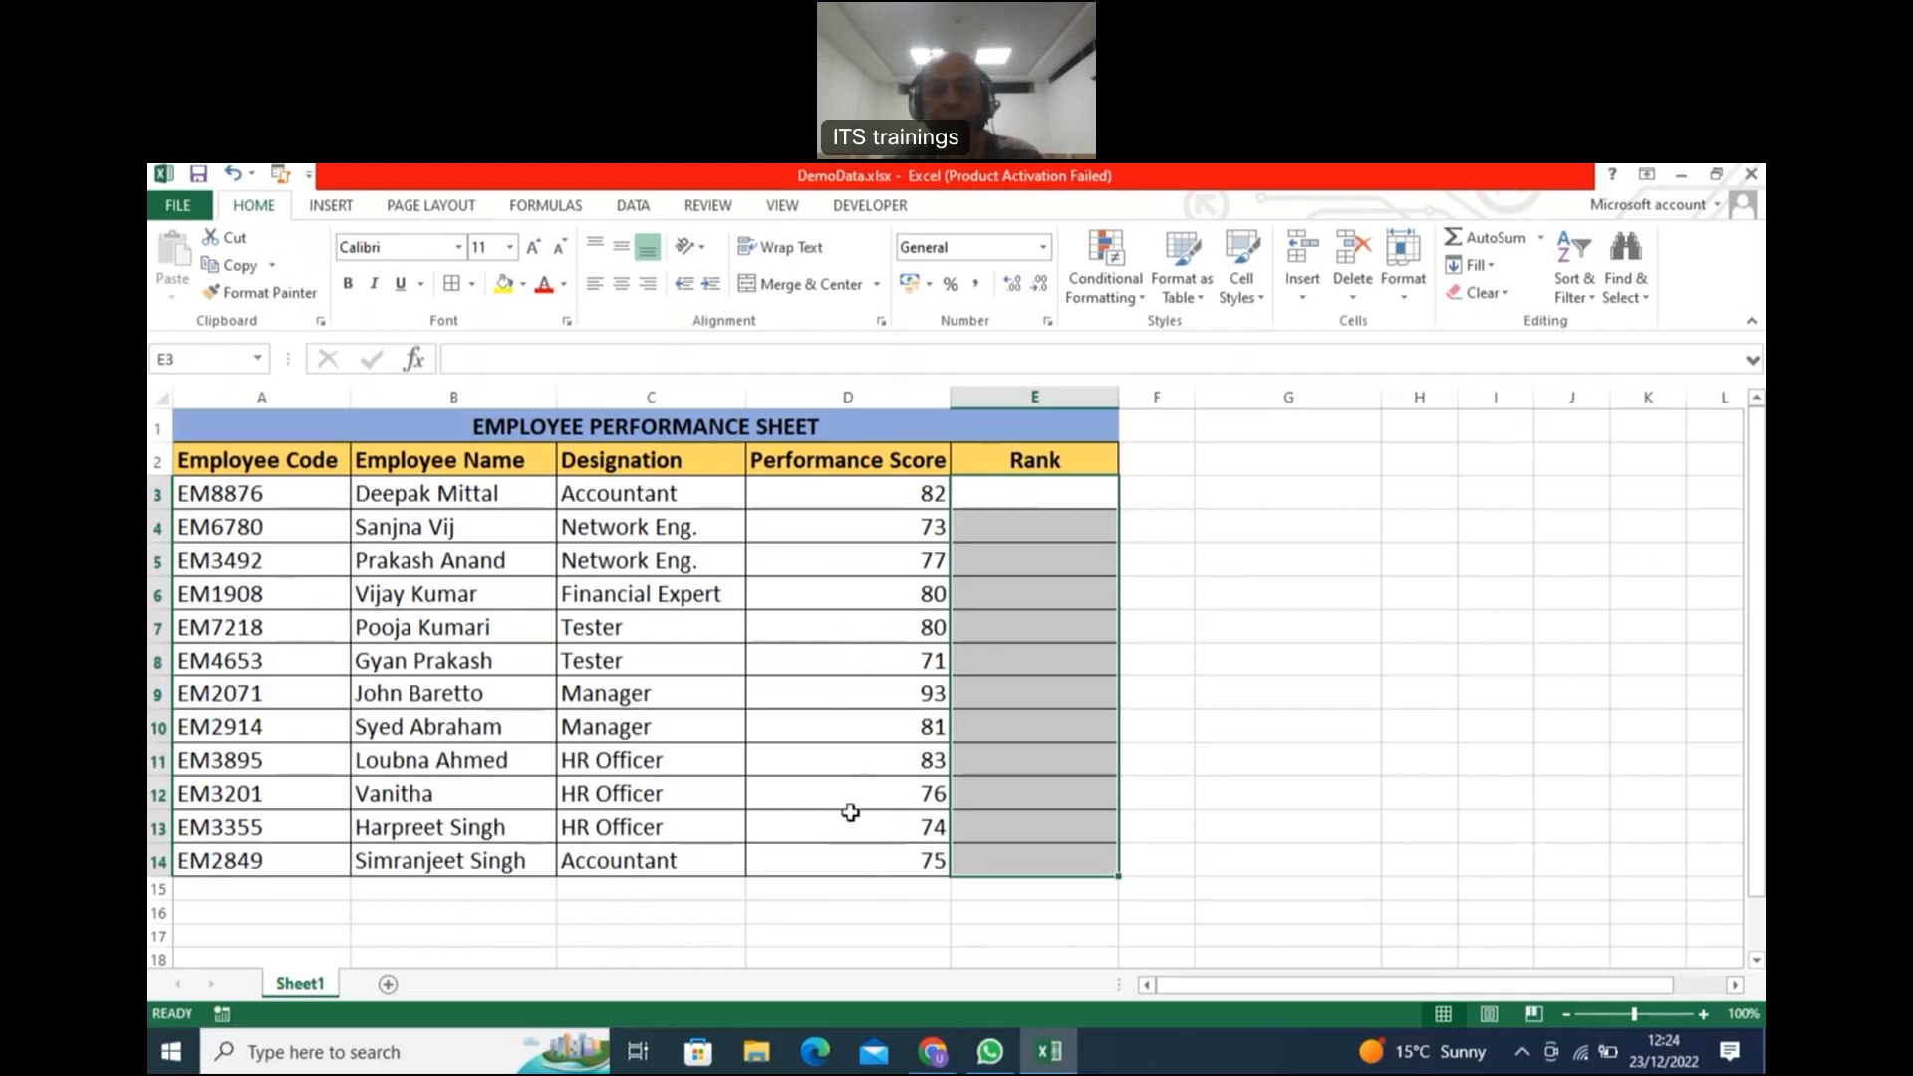
pyautogui.moveTo(874, 592); pyautogui.dragTo(878, 626)
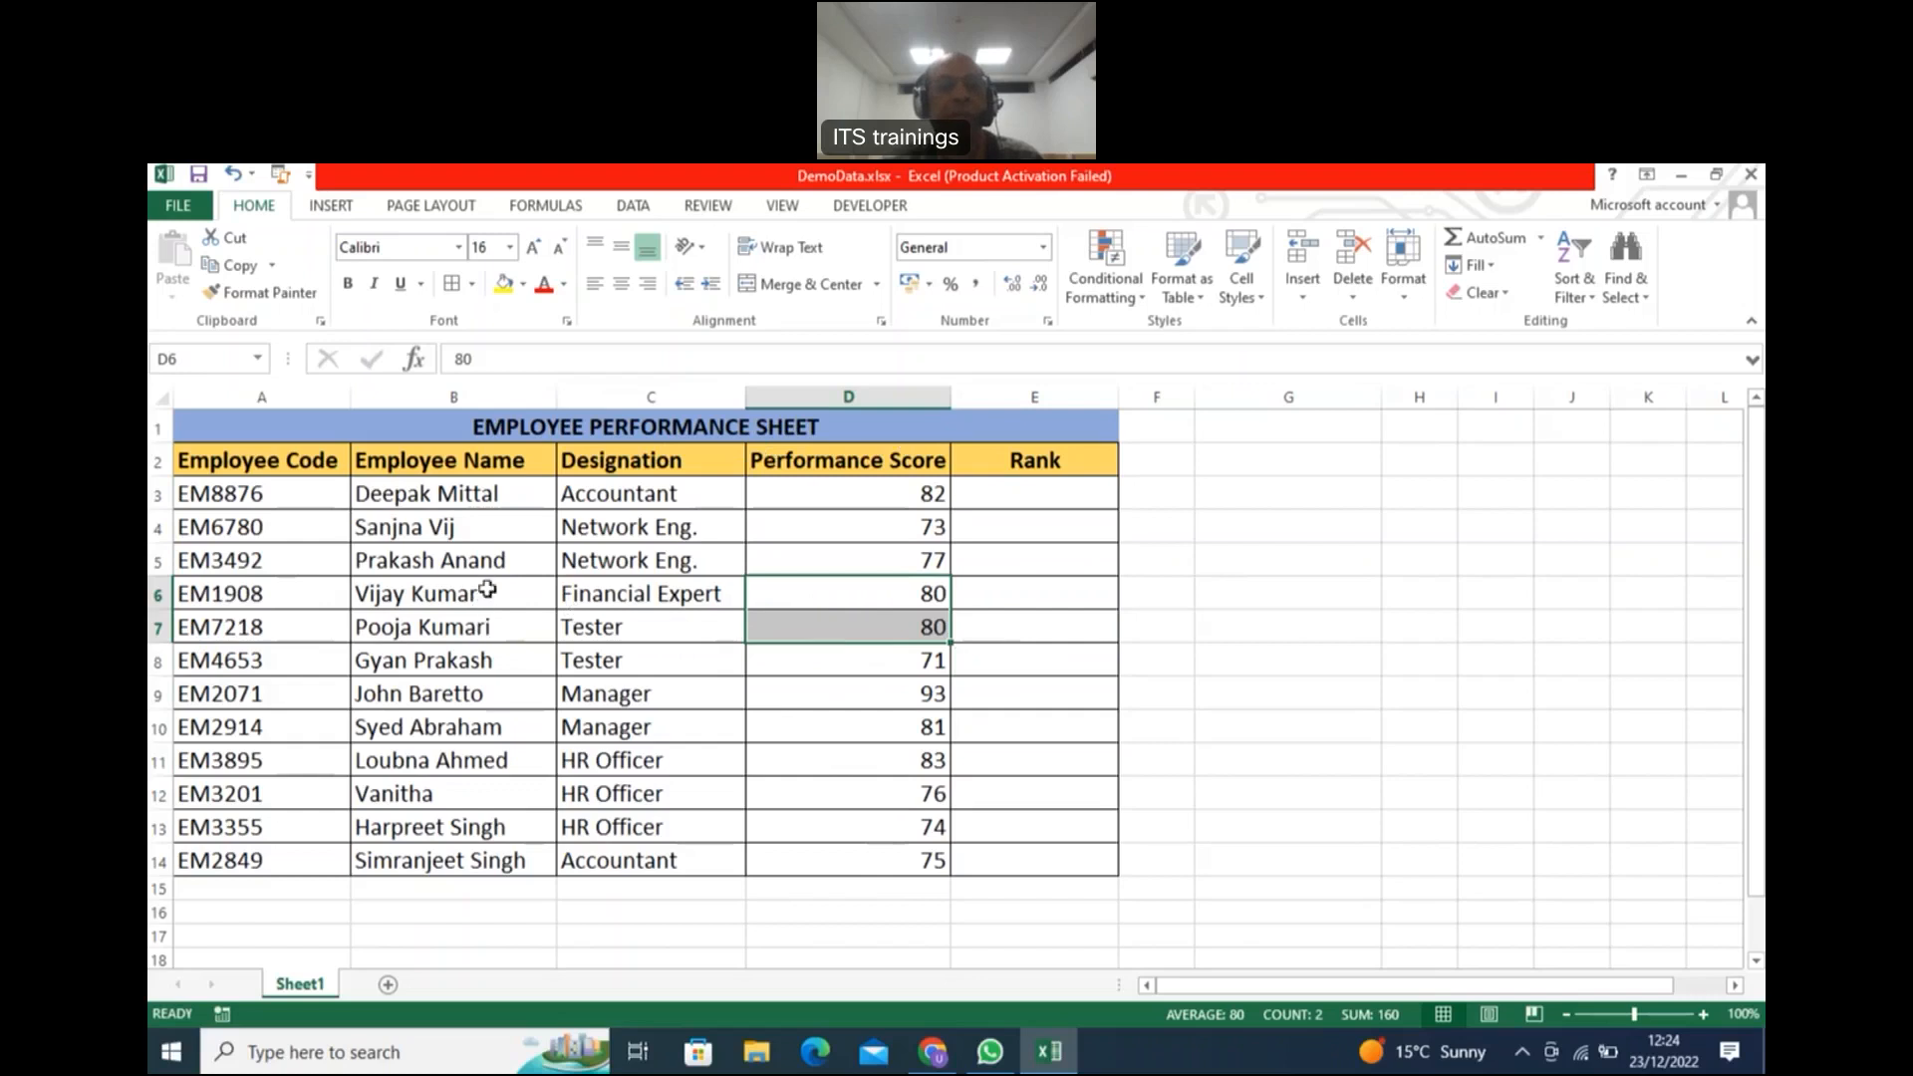
pyautogui.moveTo(488, 594); pyautogui.dragTo(490, 626)
pyautogui.moveTo(707, 619); pyautogui.dragTo(872, 617)
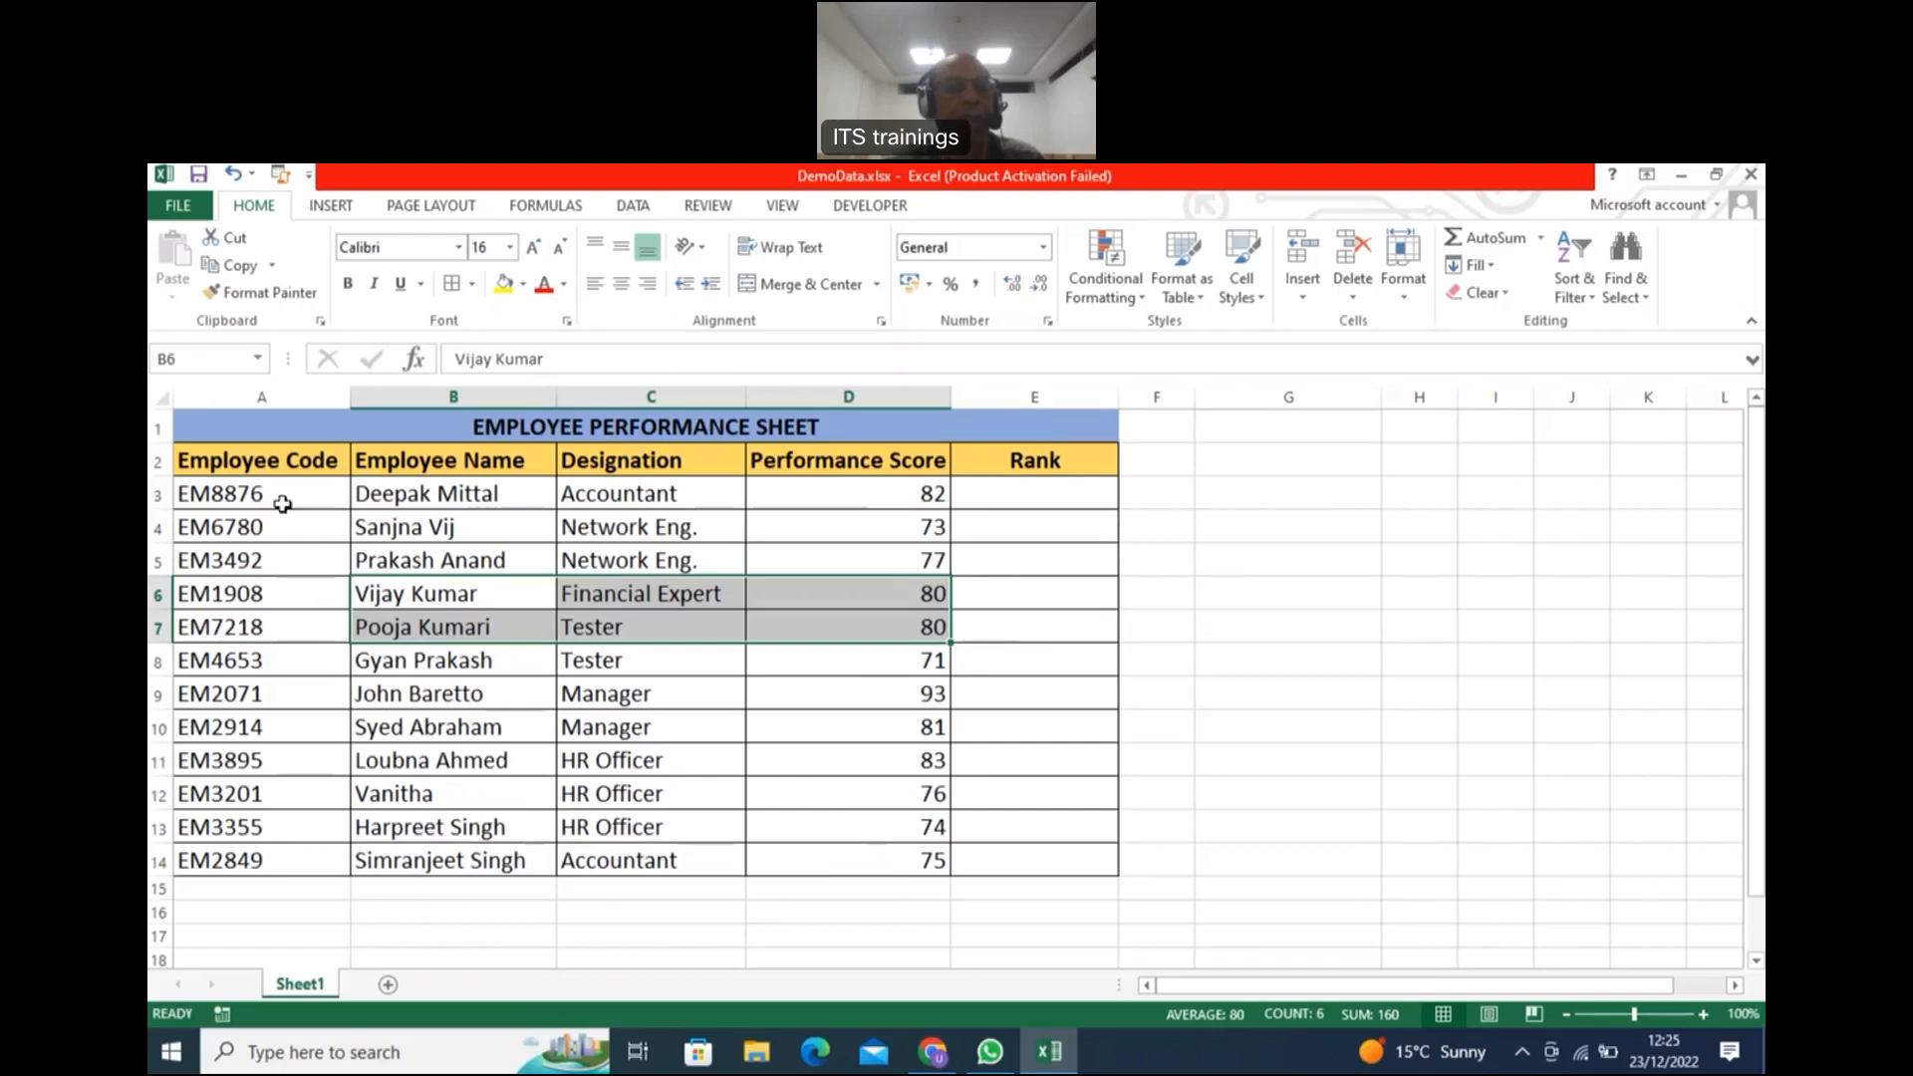
pyautogui.click(224, 427)
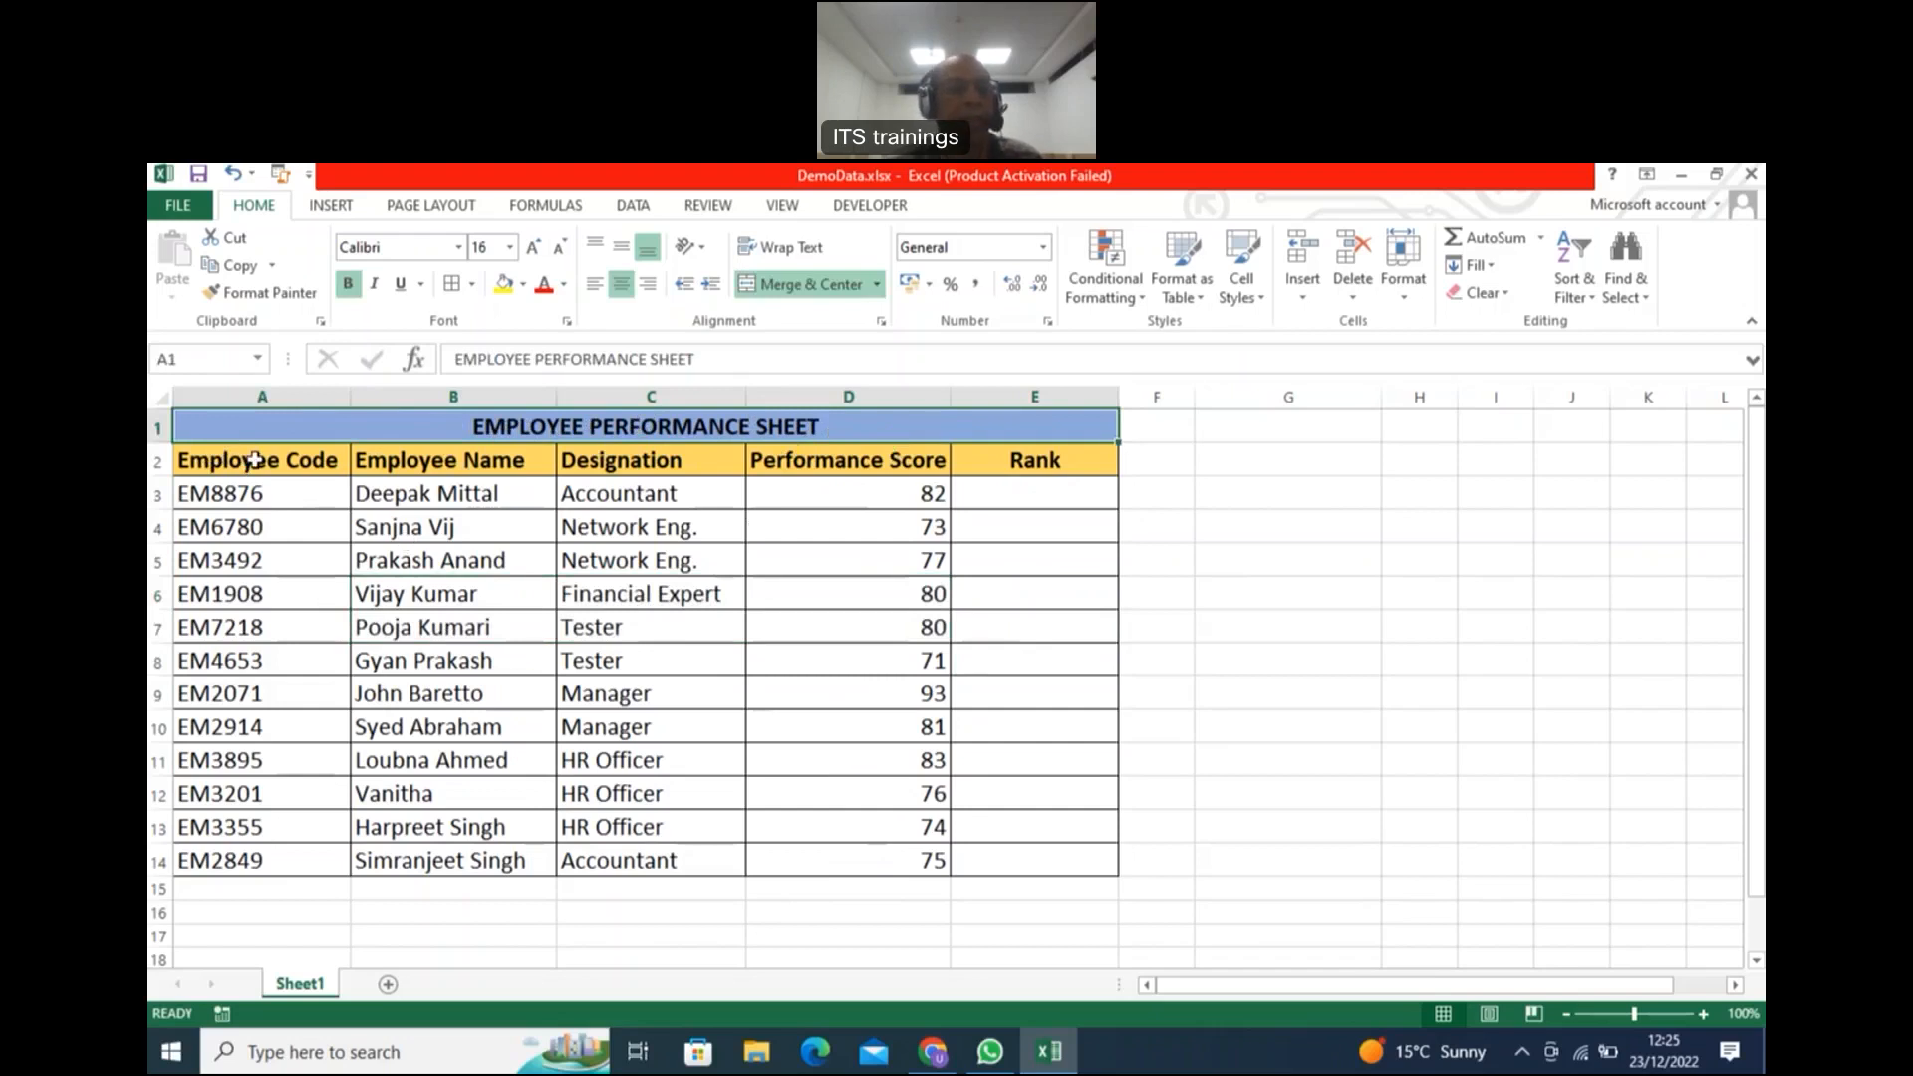
# Step: Sort the employee table A2:D14 by Performance Score from largest to smallest, leaving the Rank column out of the range
pyautogui.moveTo(255, 460); pyautogui.dragTo(794, 855)
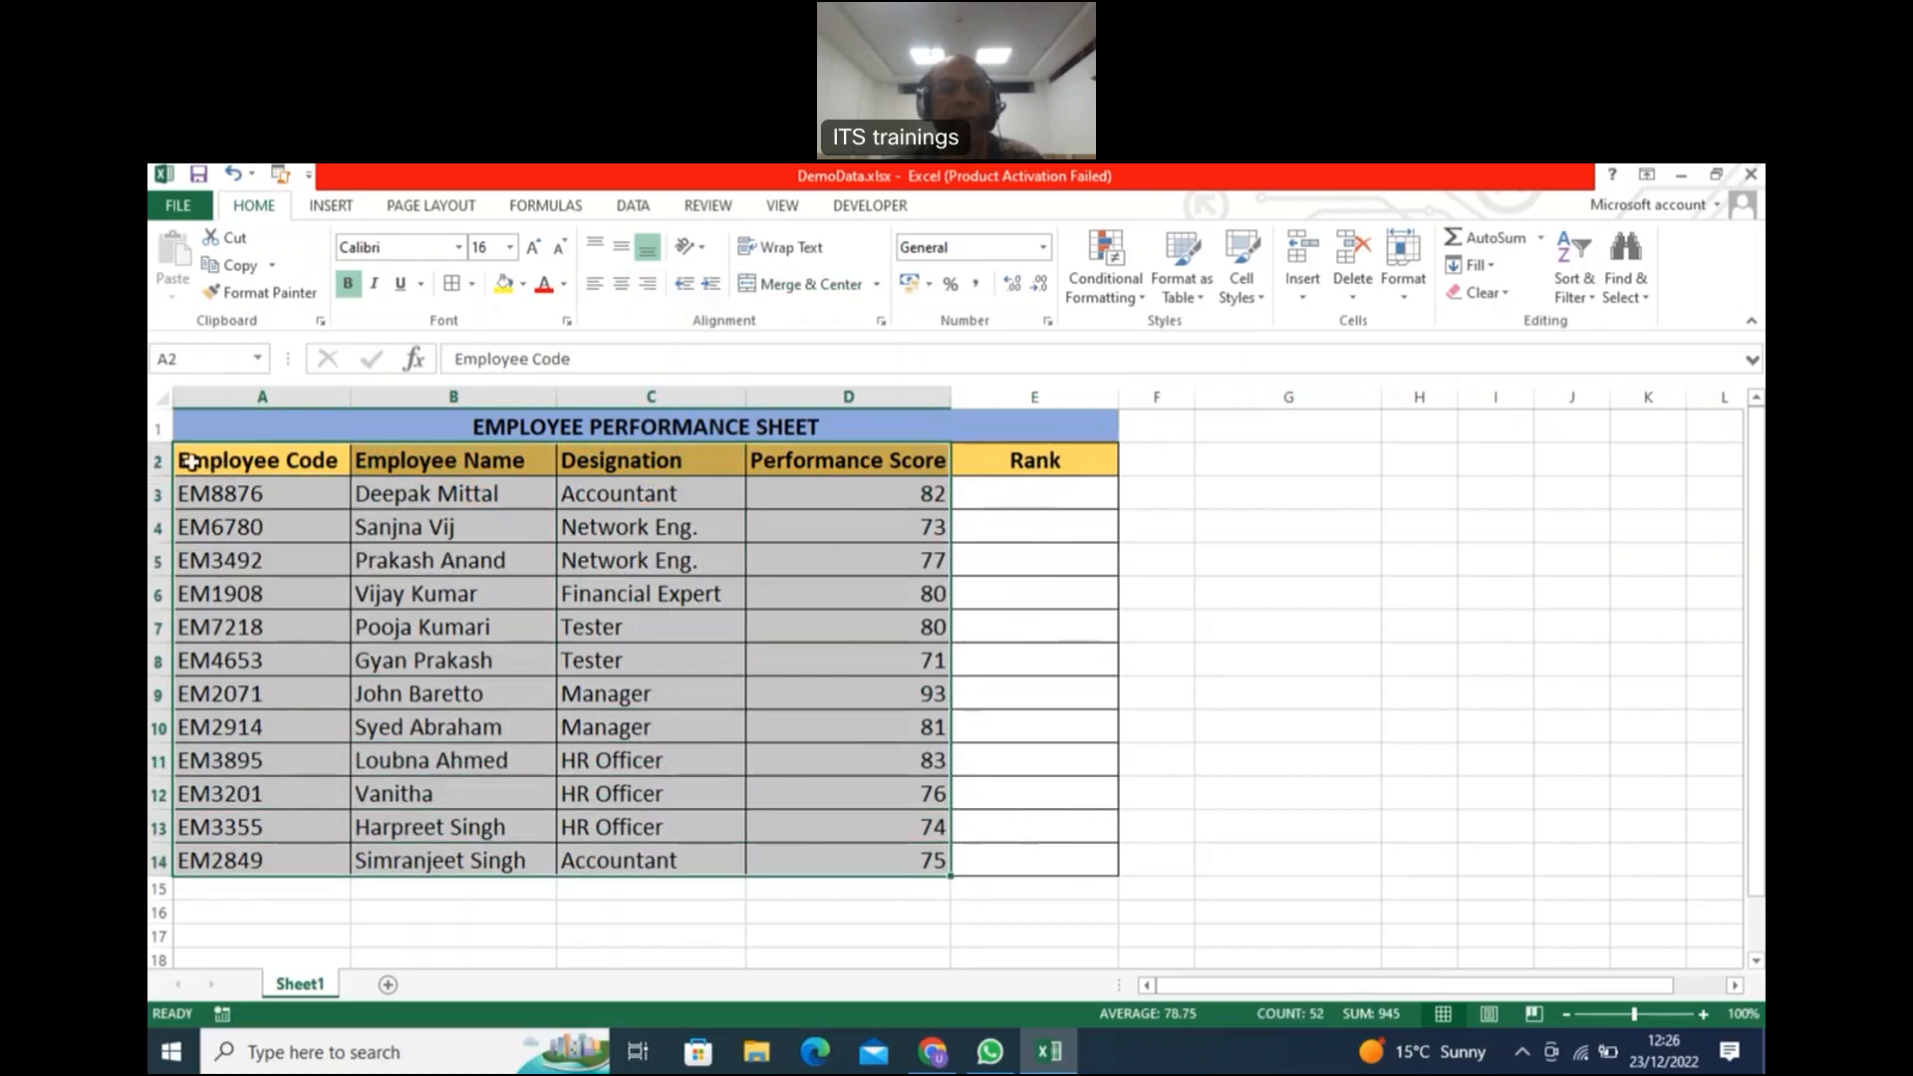
pyautogui.moveTo(190, 460); pyautogui.dragTo(928, 862)
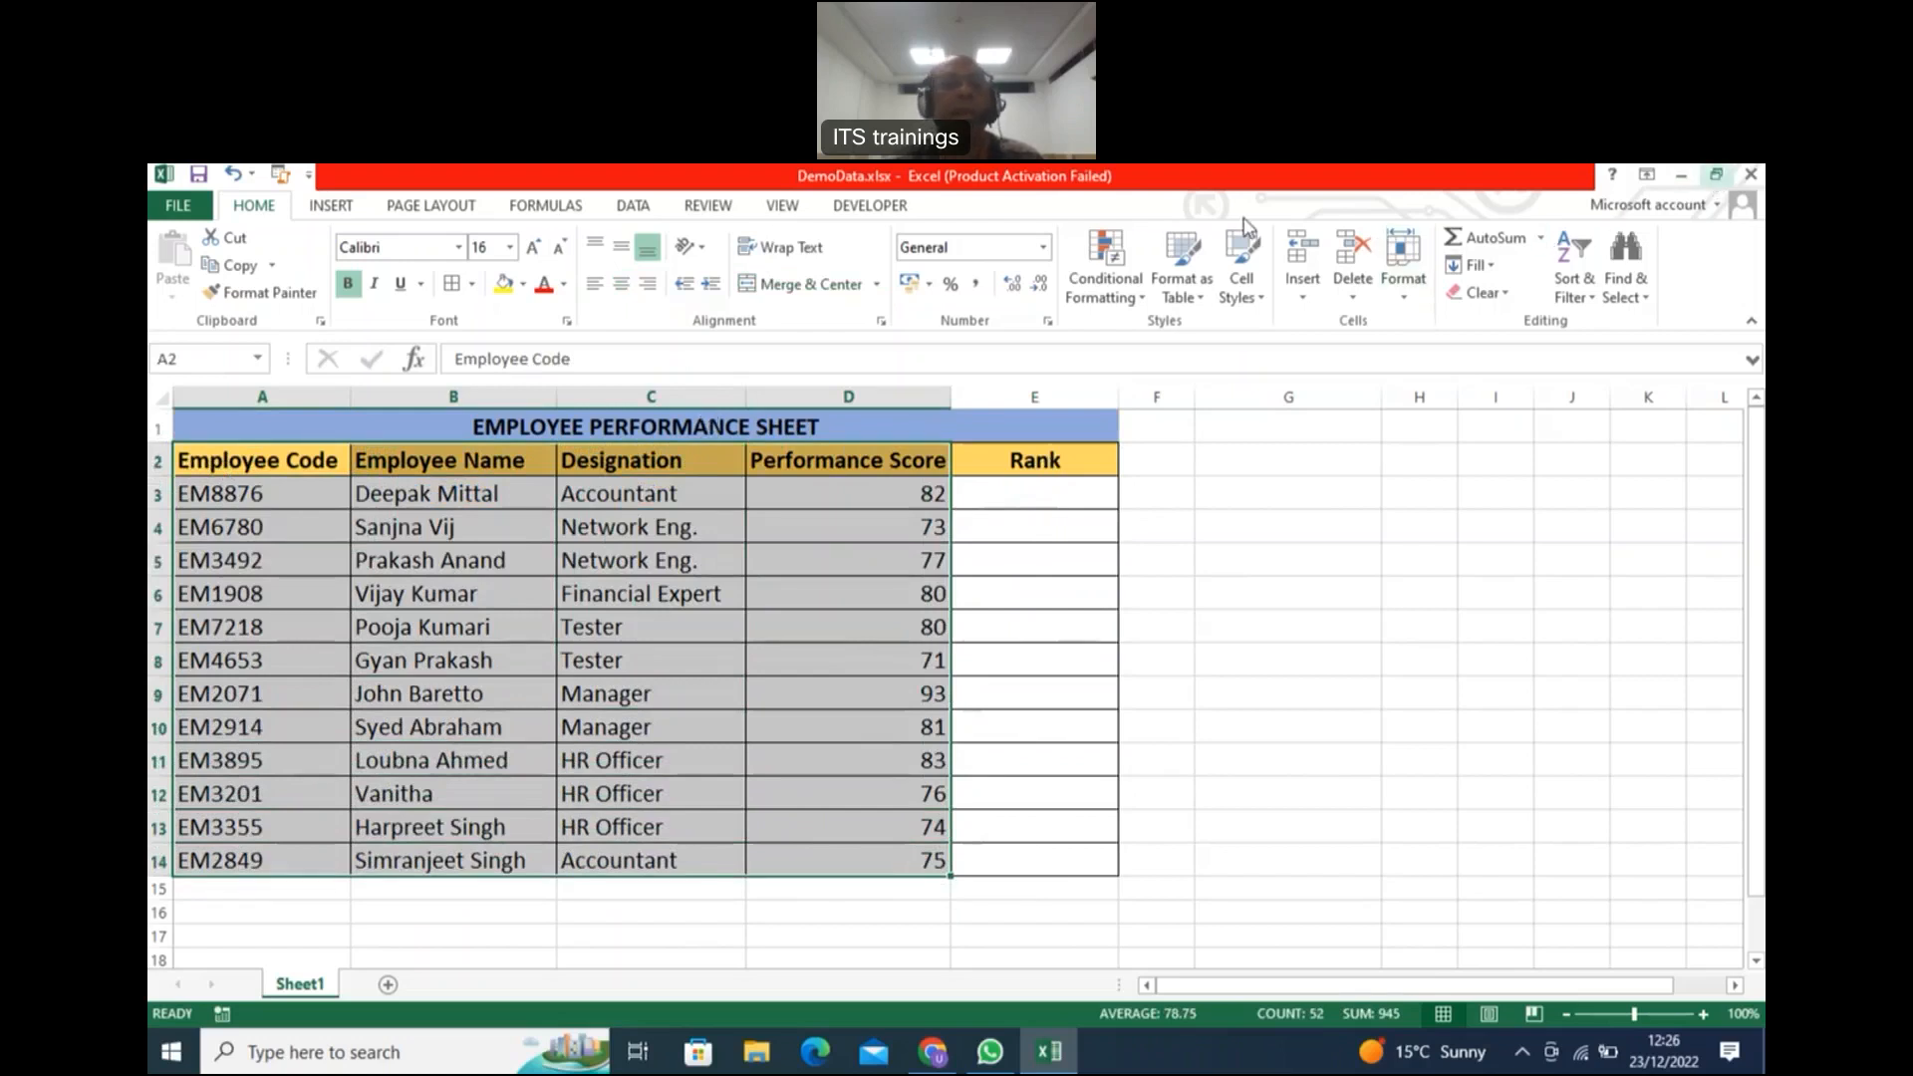
pyautogui.click(616, 184)
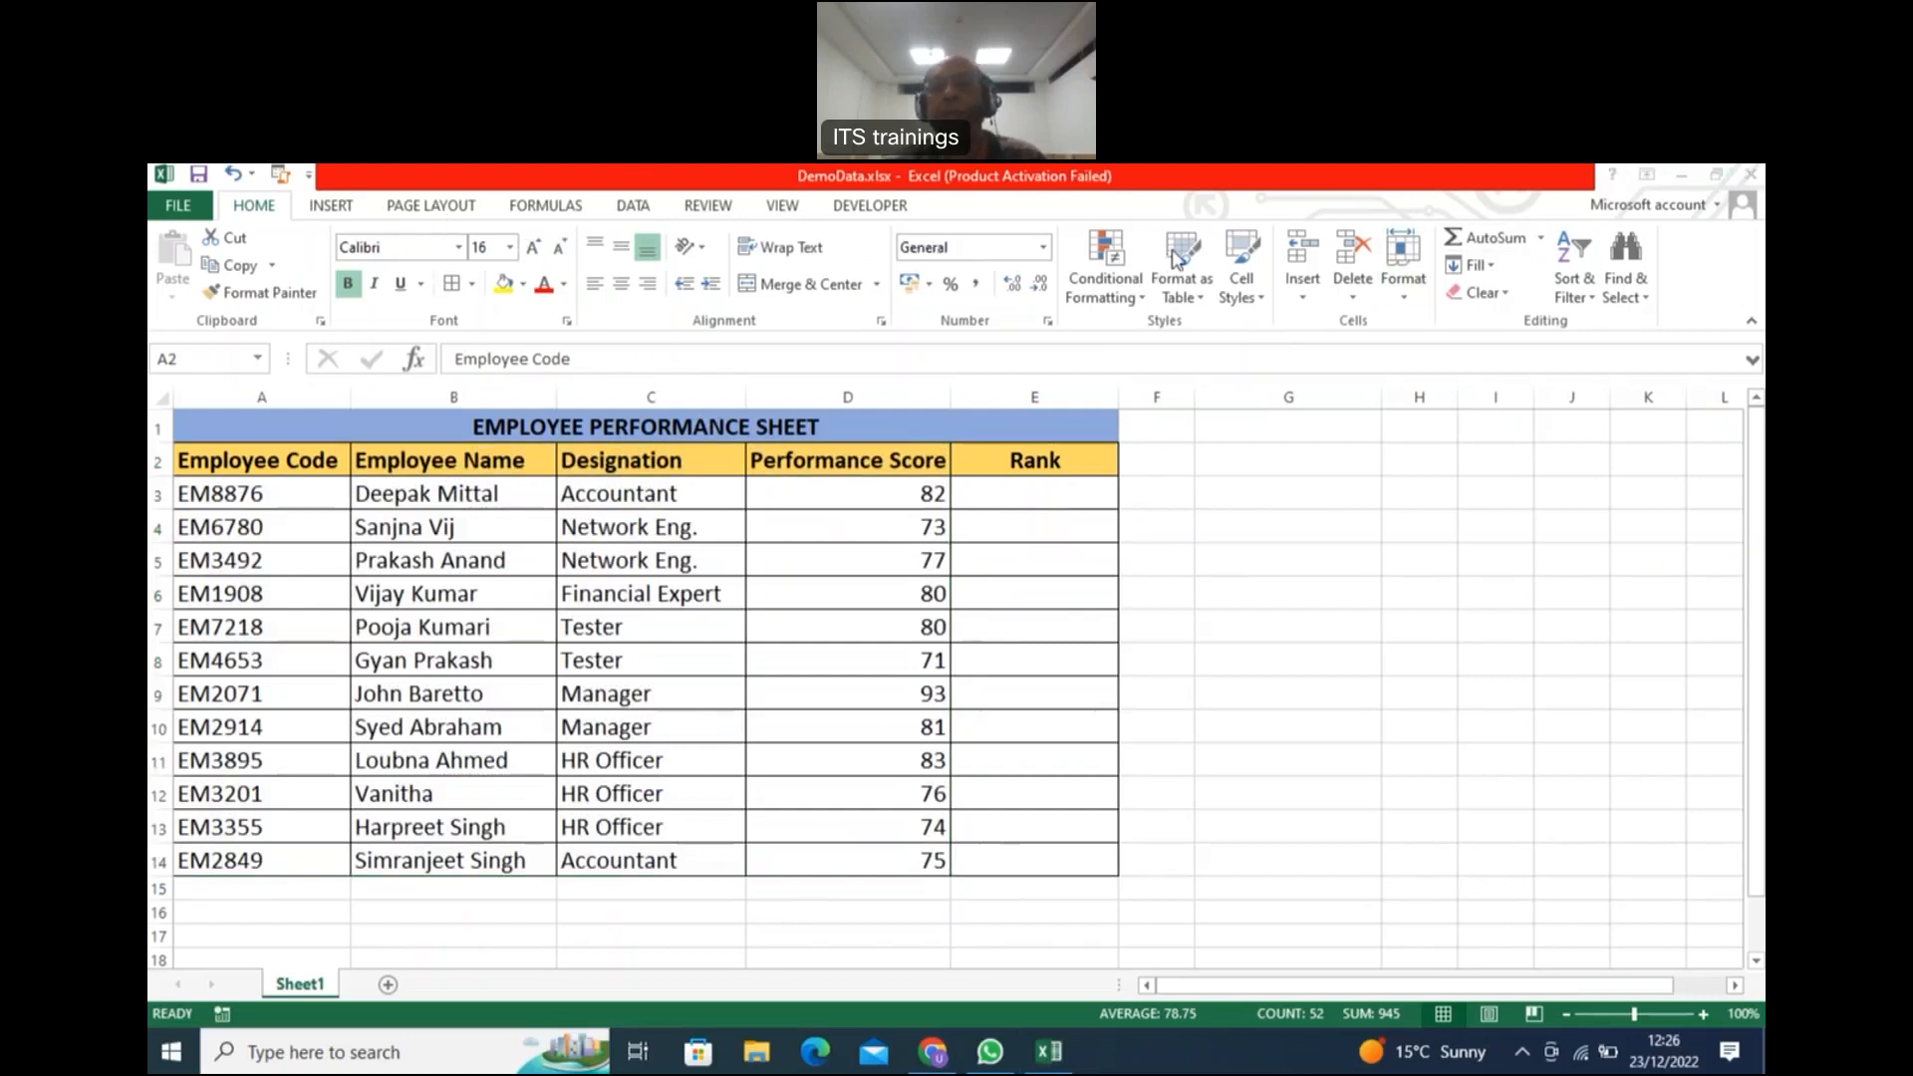
pyautogui.click(632, 206)
pyautogui.click(633, 206)
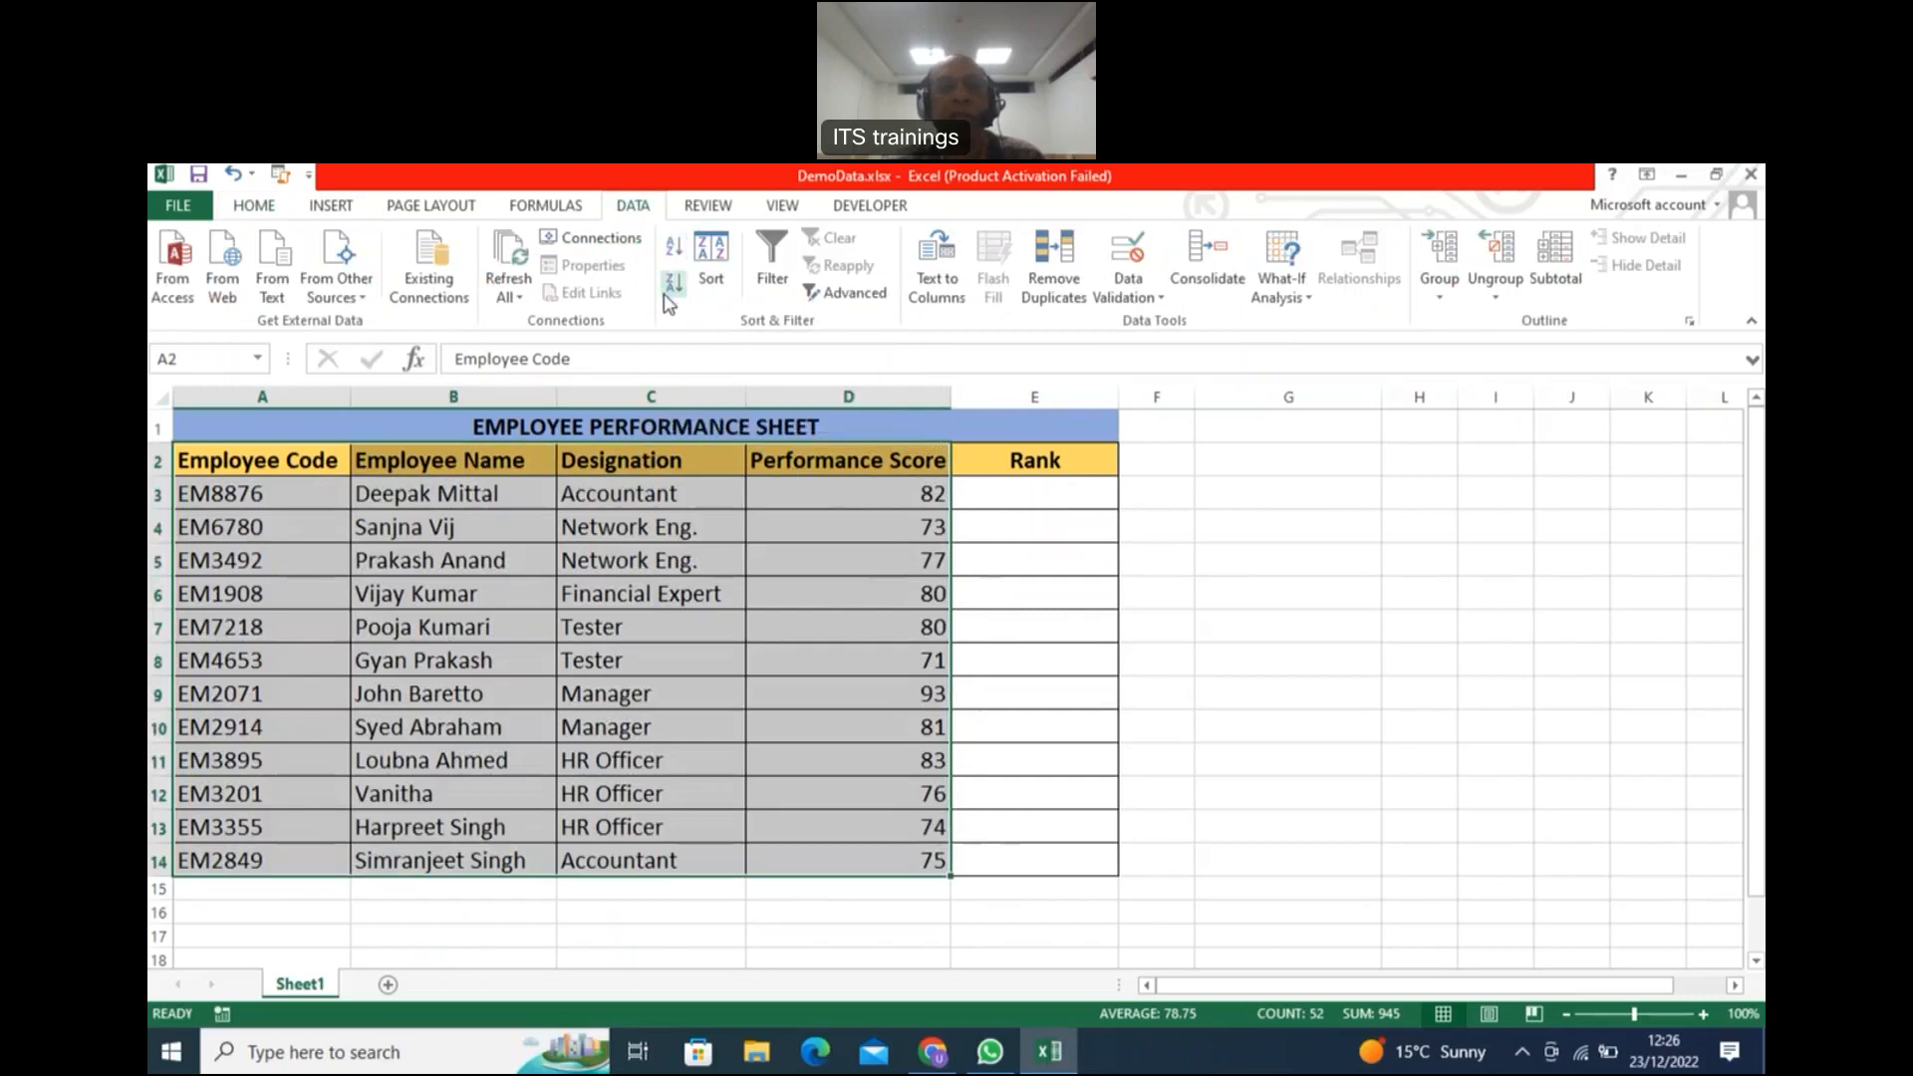
pyautogui.click(708, 257)
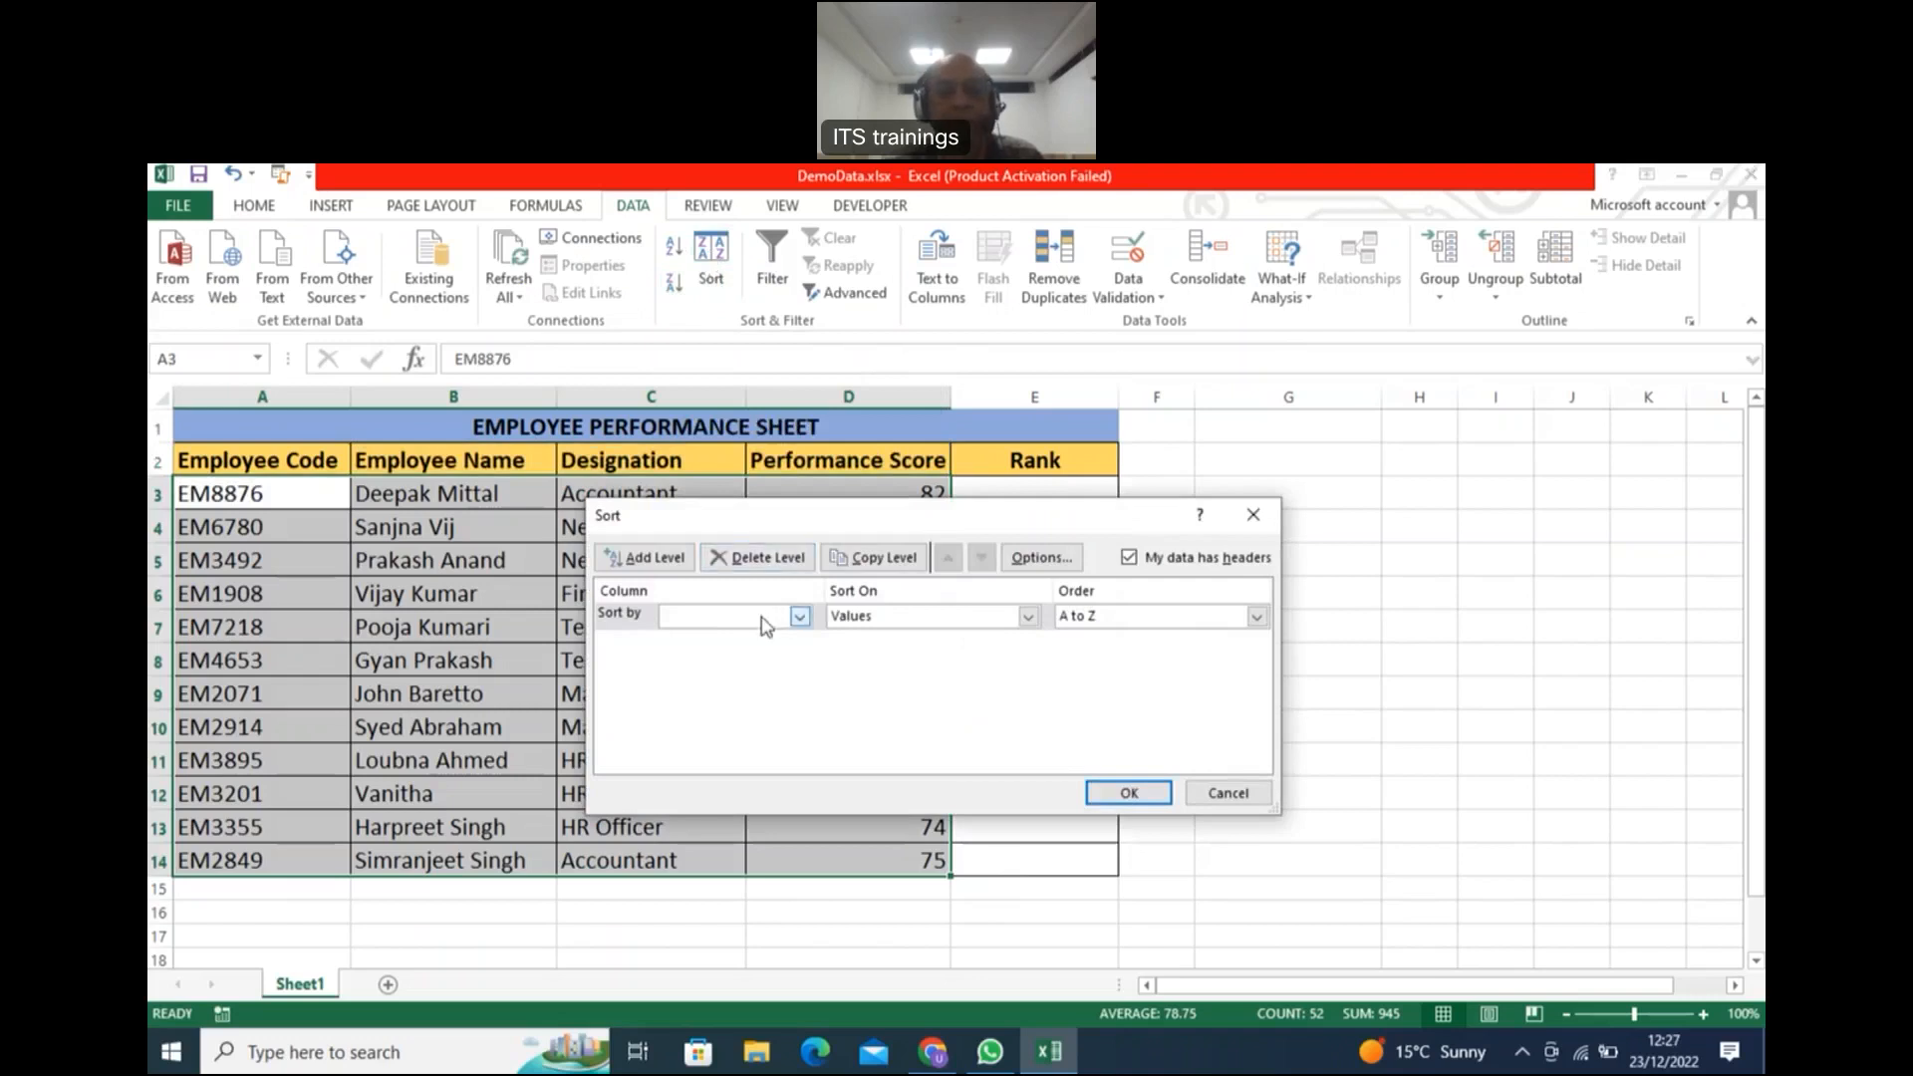
pyautogui.click(800, 617)
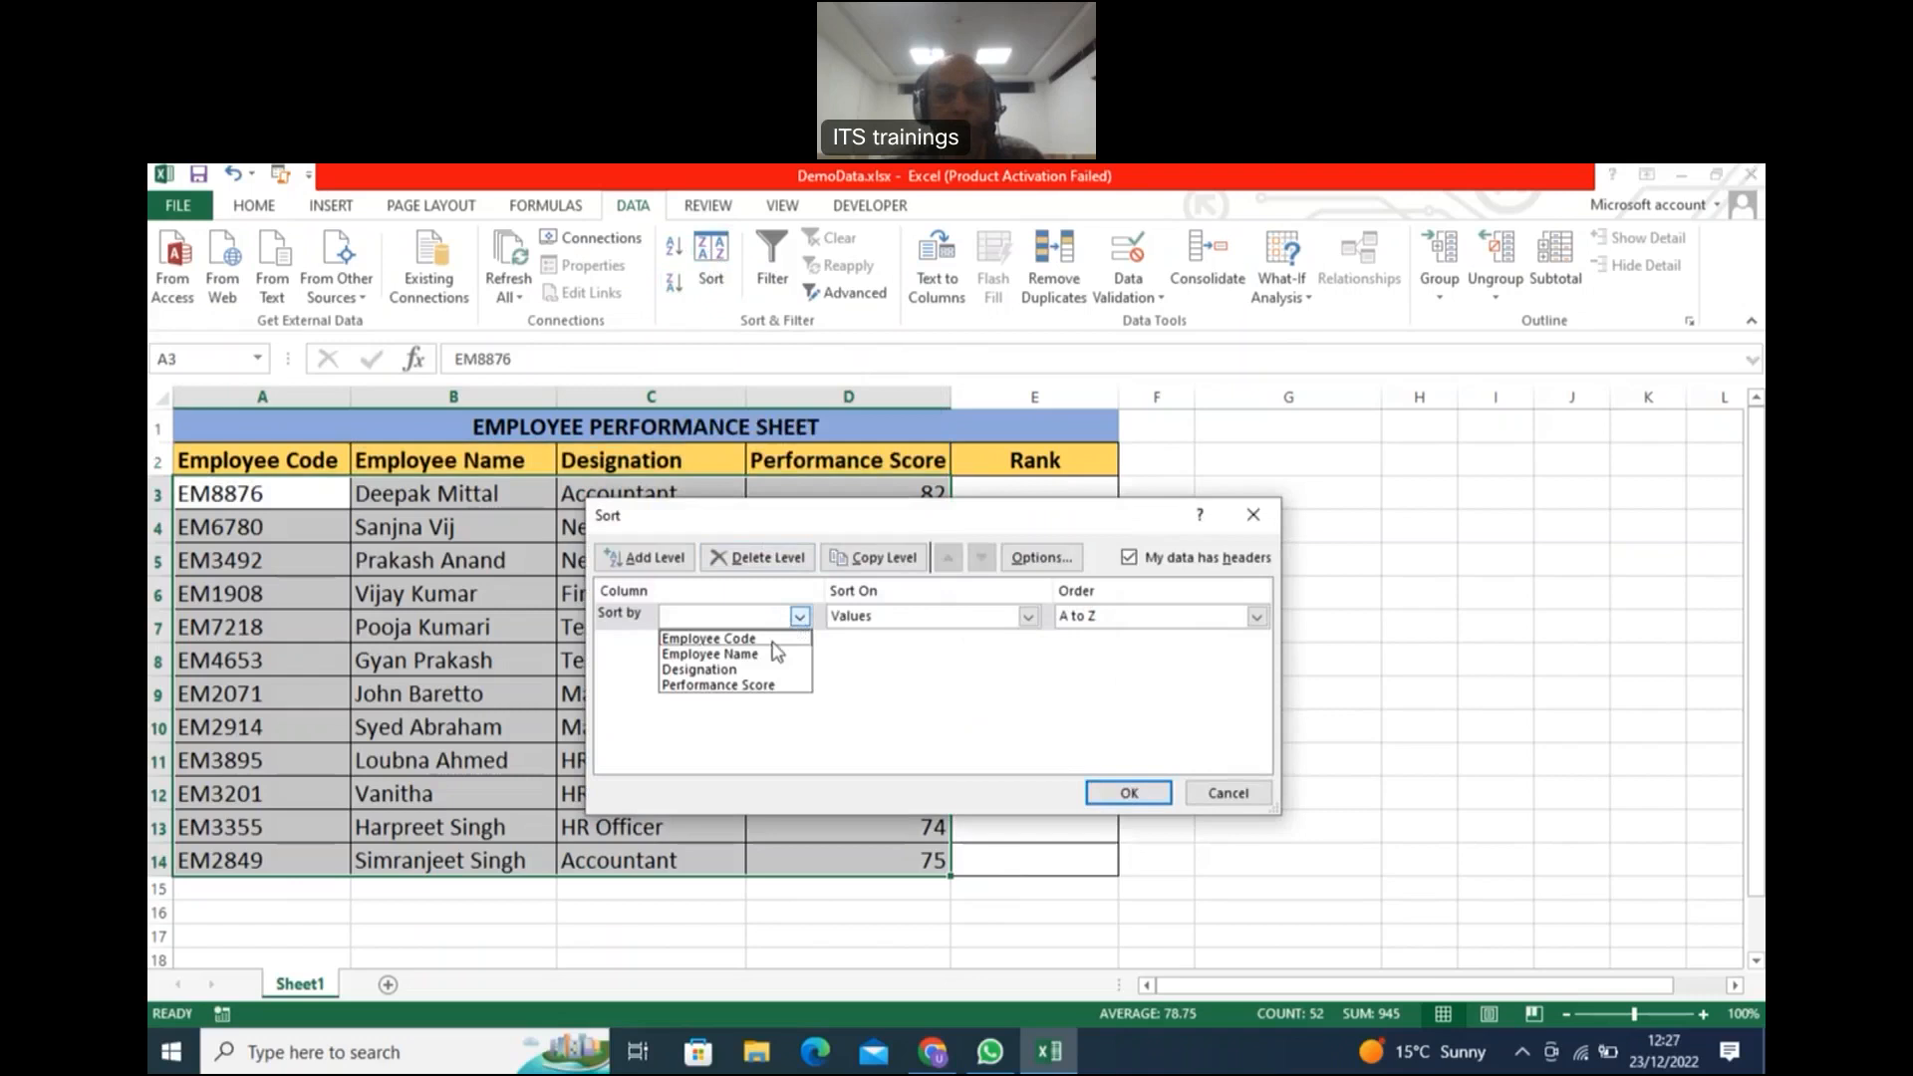
pyautogui.click(725, 686)
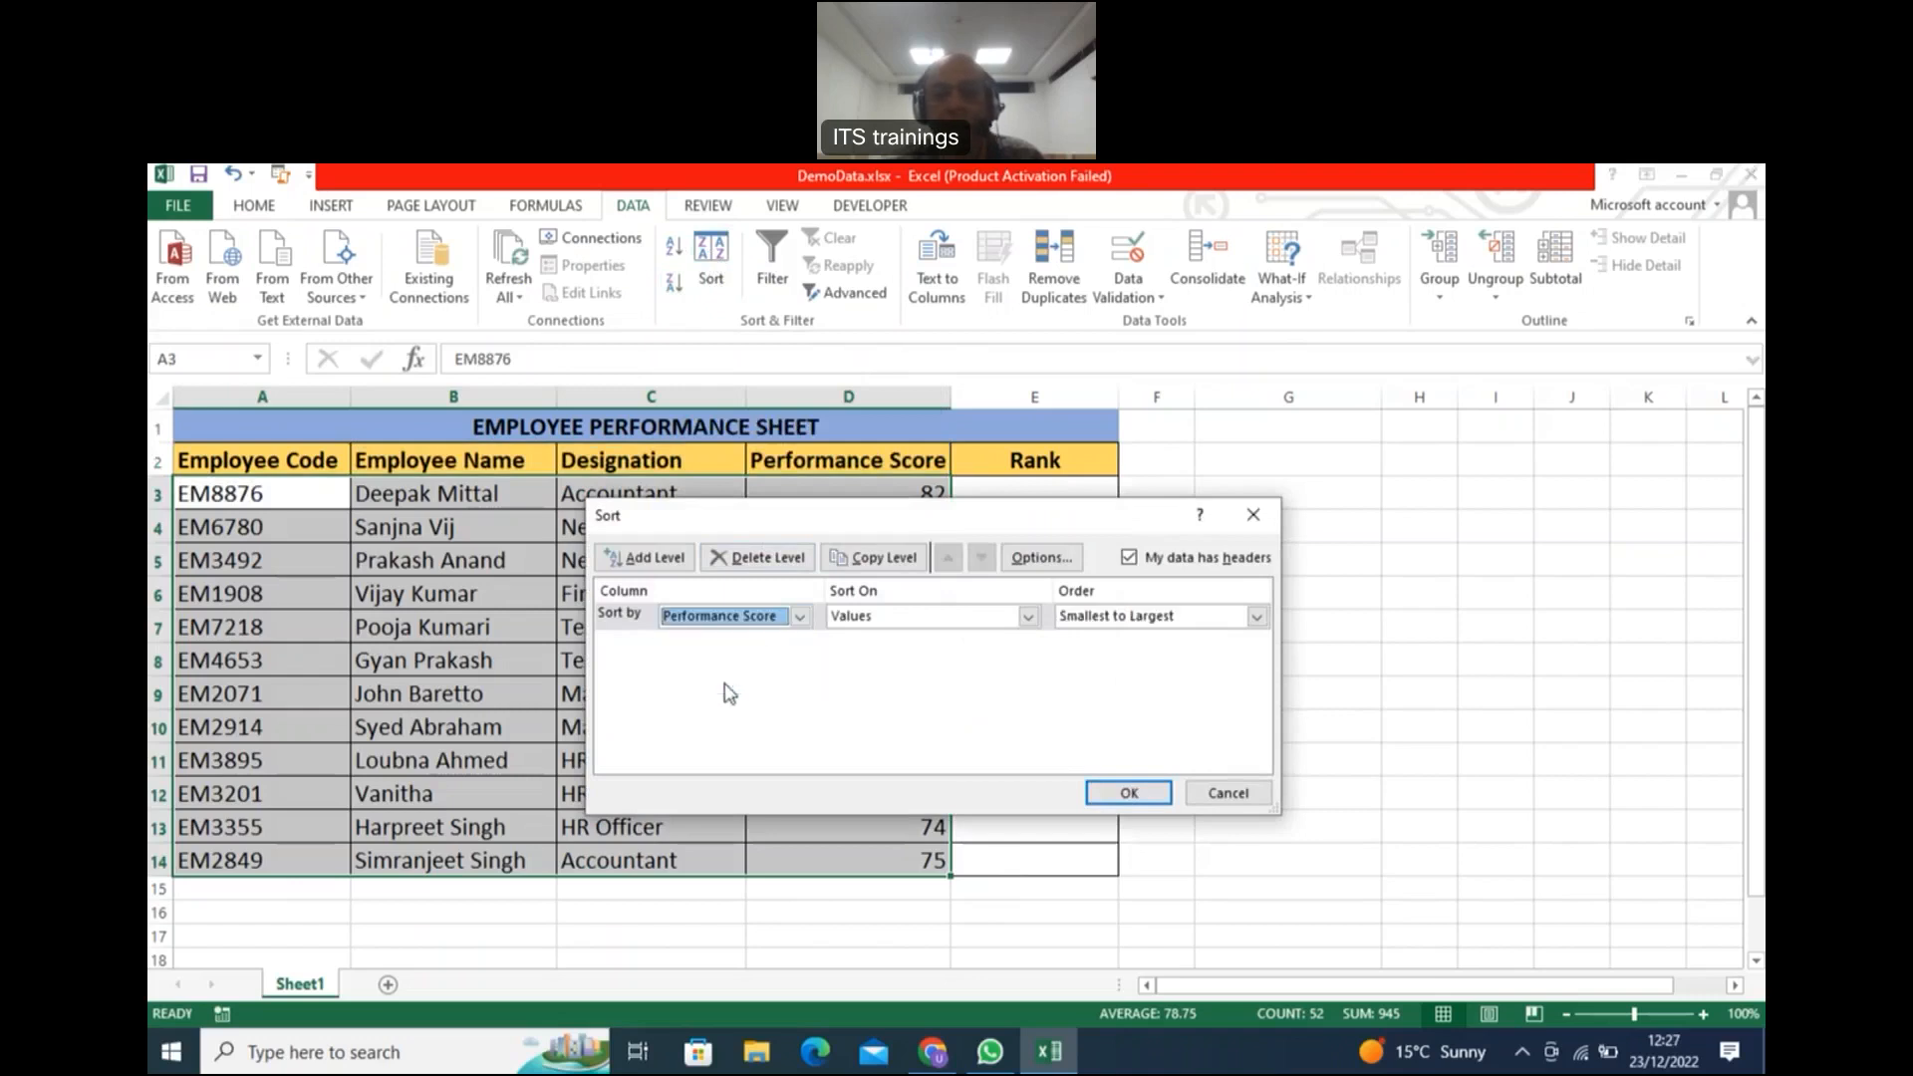
pyautogui.click(1107, 615)
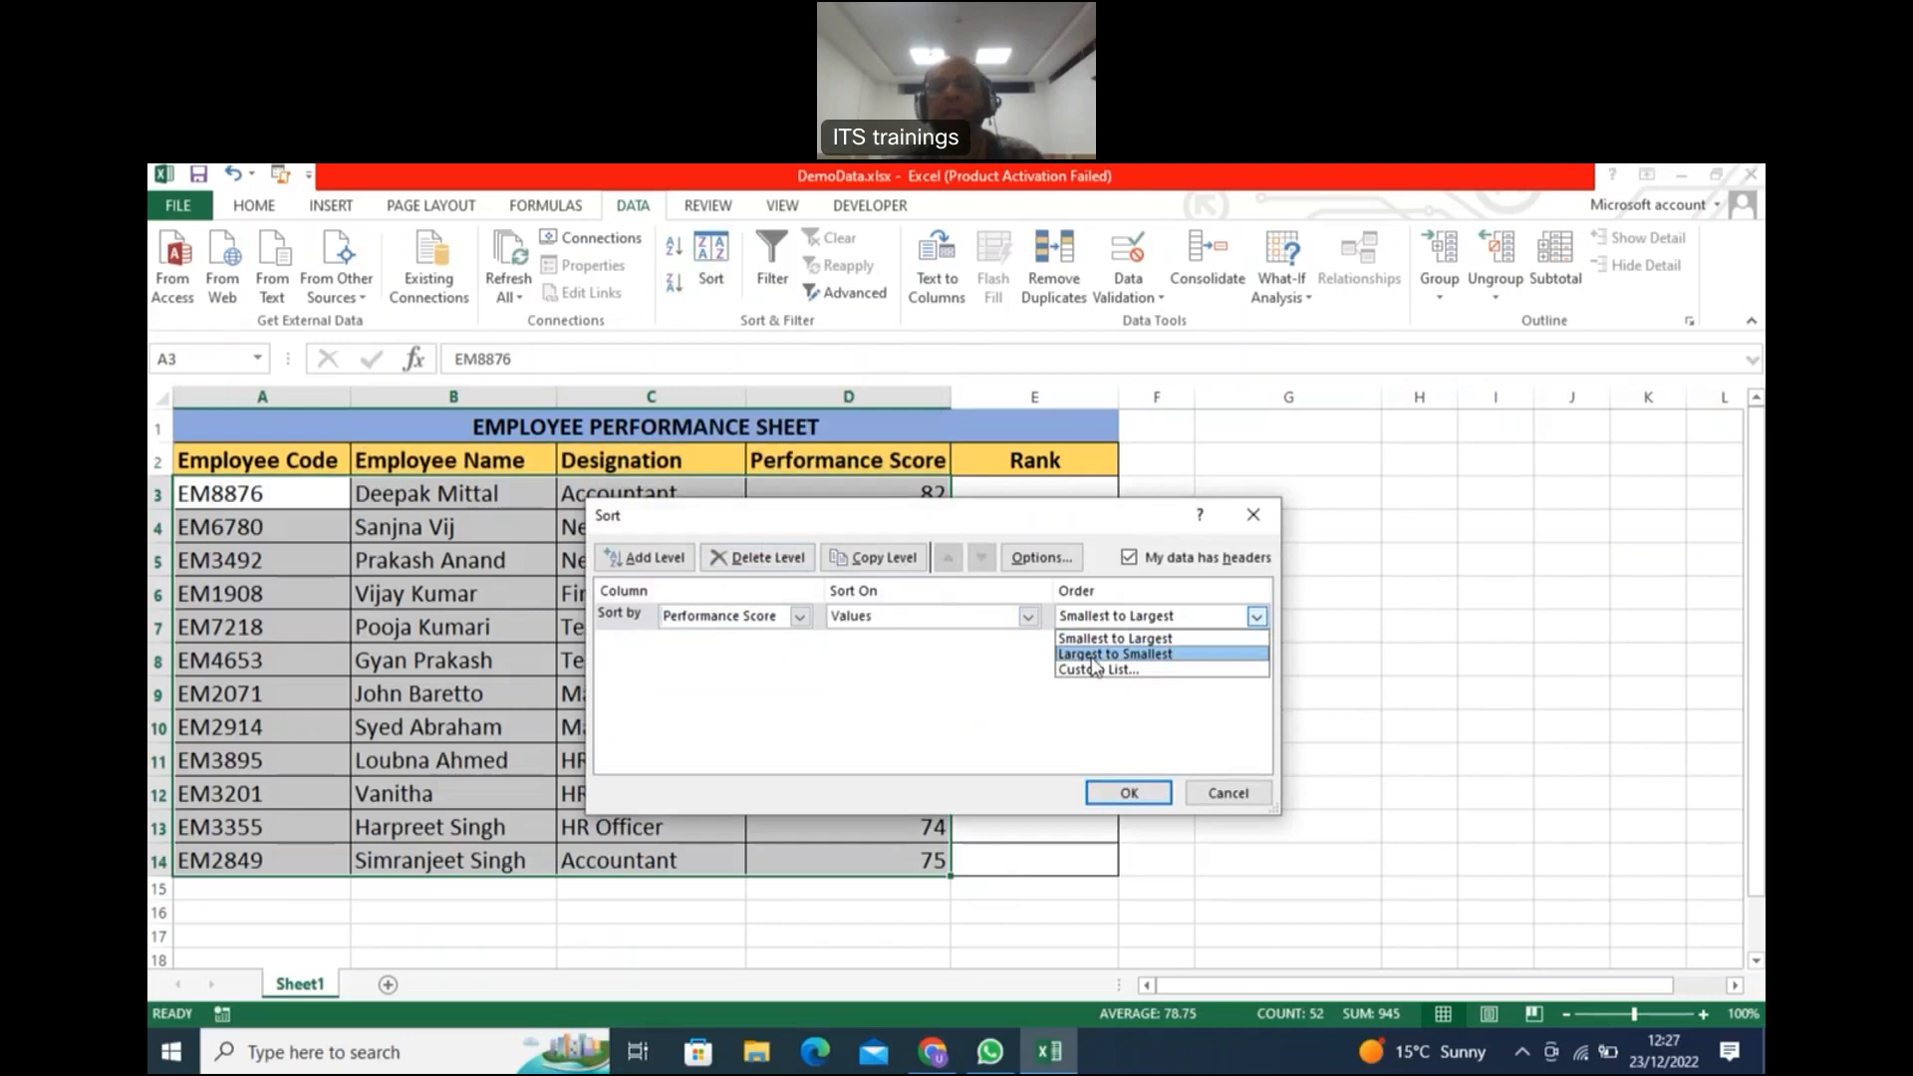
pyautogui.click(1092, 655)
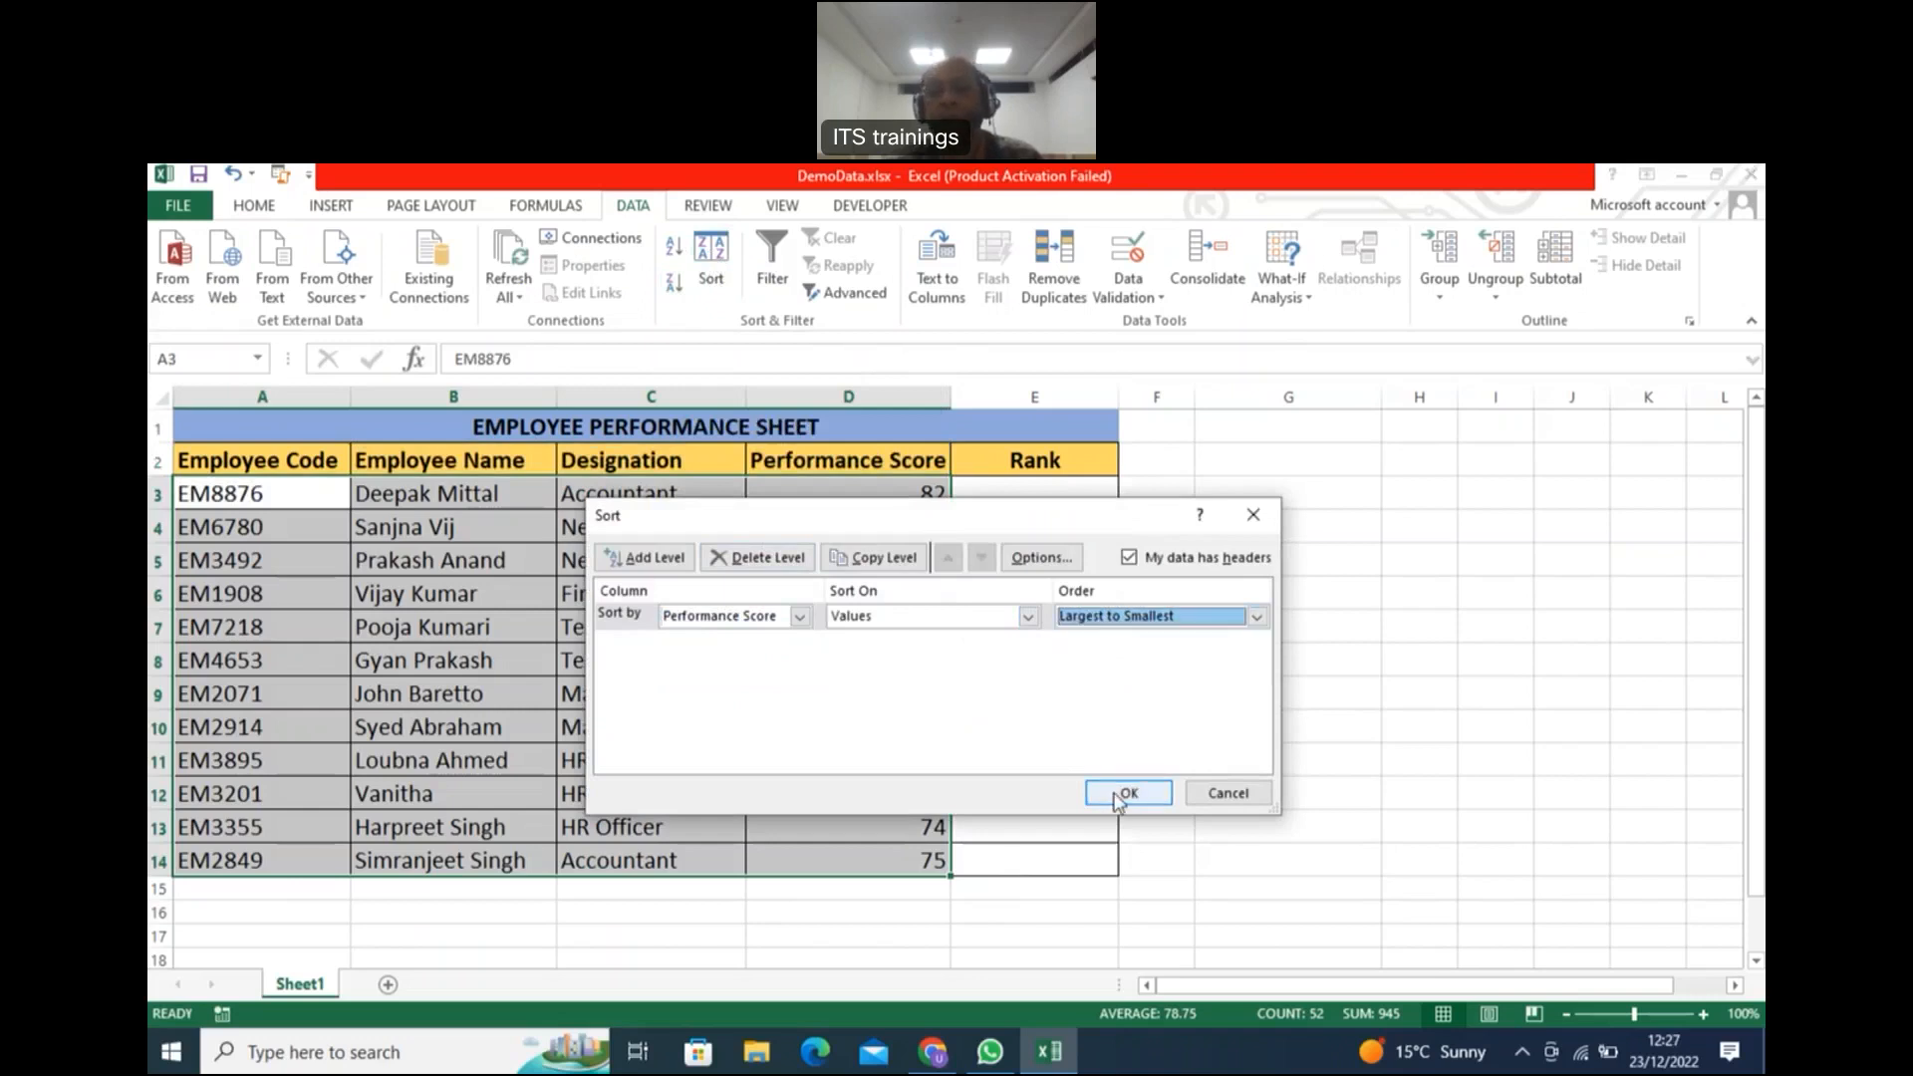
pyautogui.click(1118, 795)
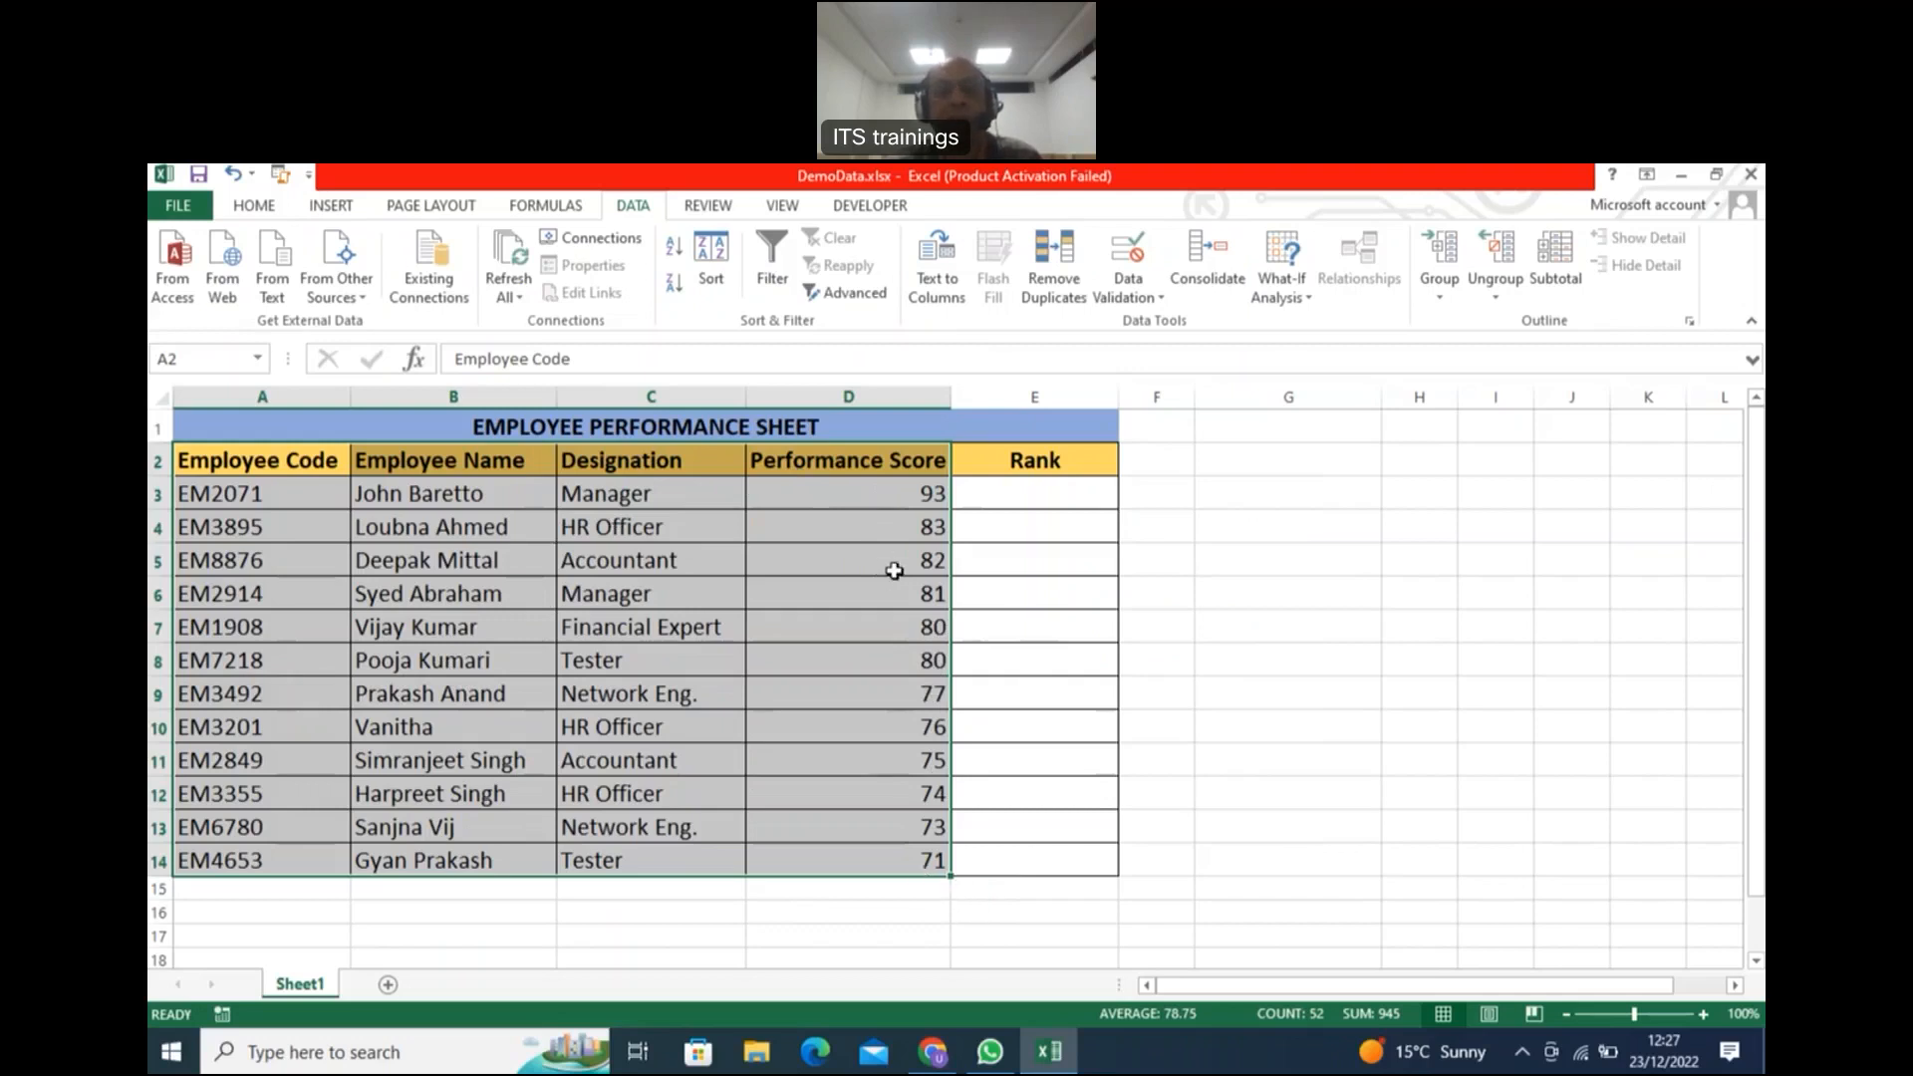
# Step: Enter the formula =RANK(D3,D3:D14,0) in cell E3 to rank the first employee's score in descending order
pyautogui.click(993, 495)
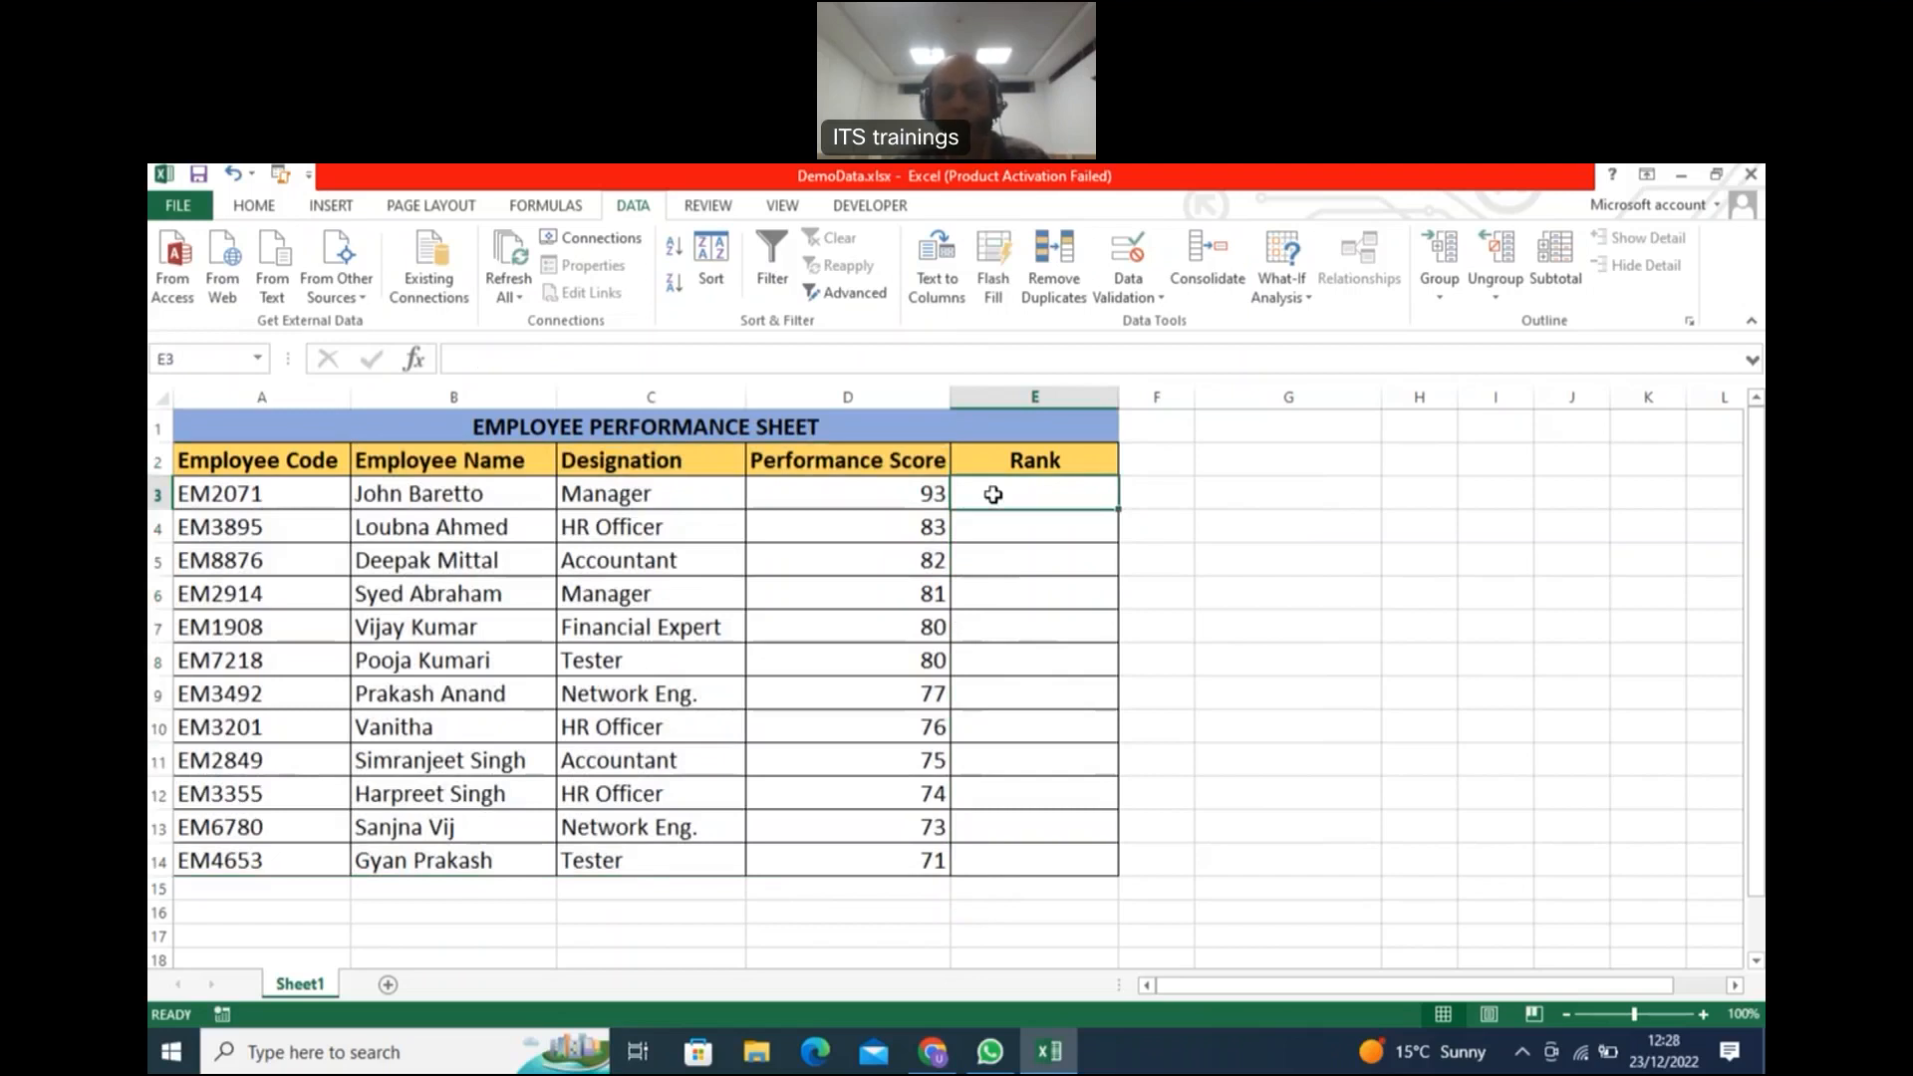
pyautogui.write('=RANK')
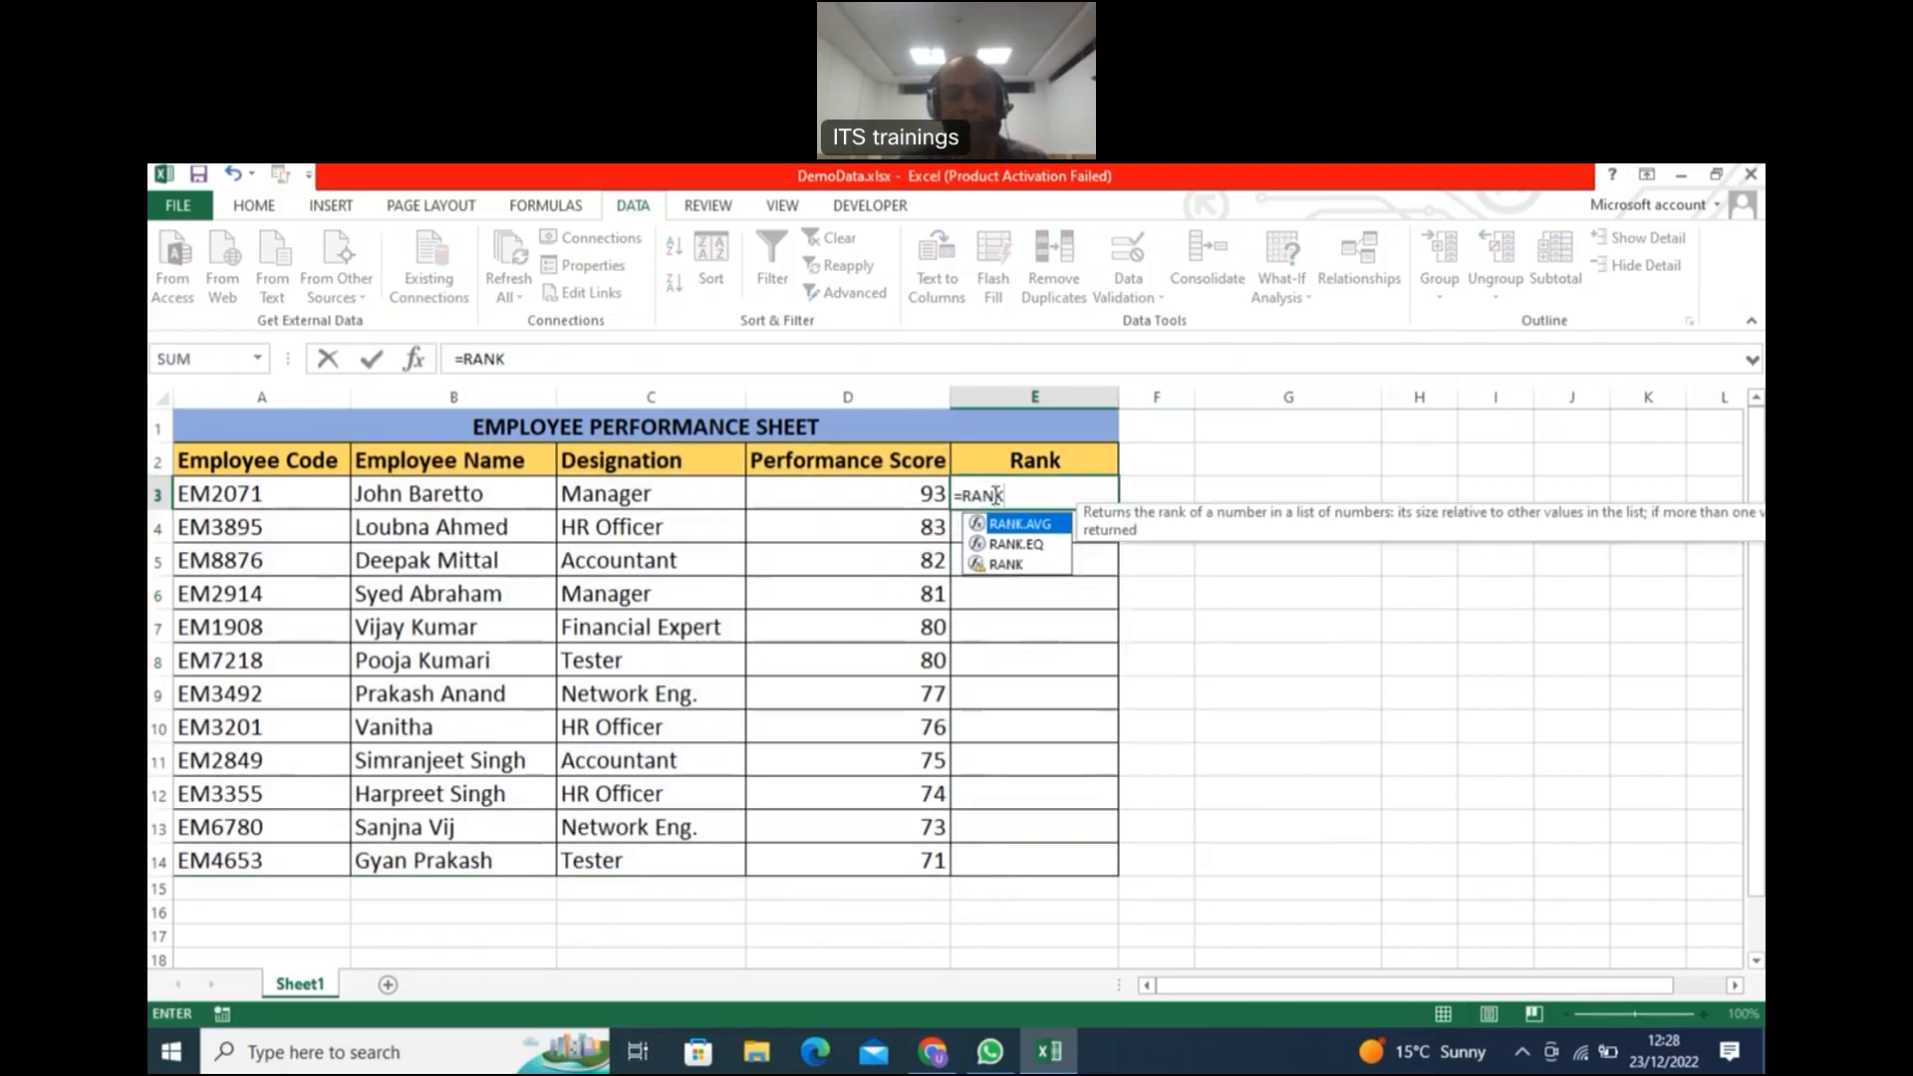
pyautogui.write('(')
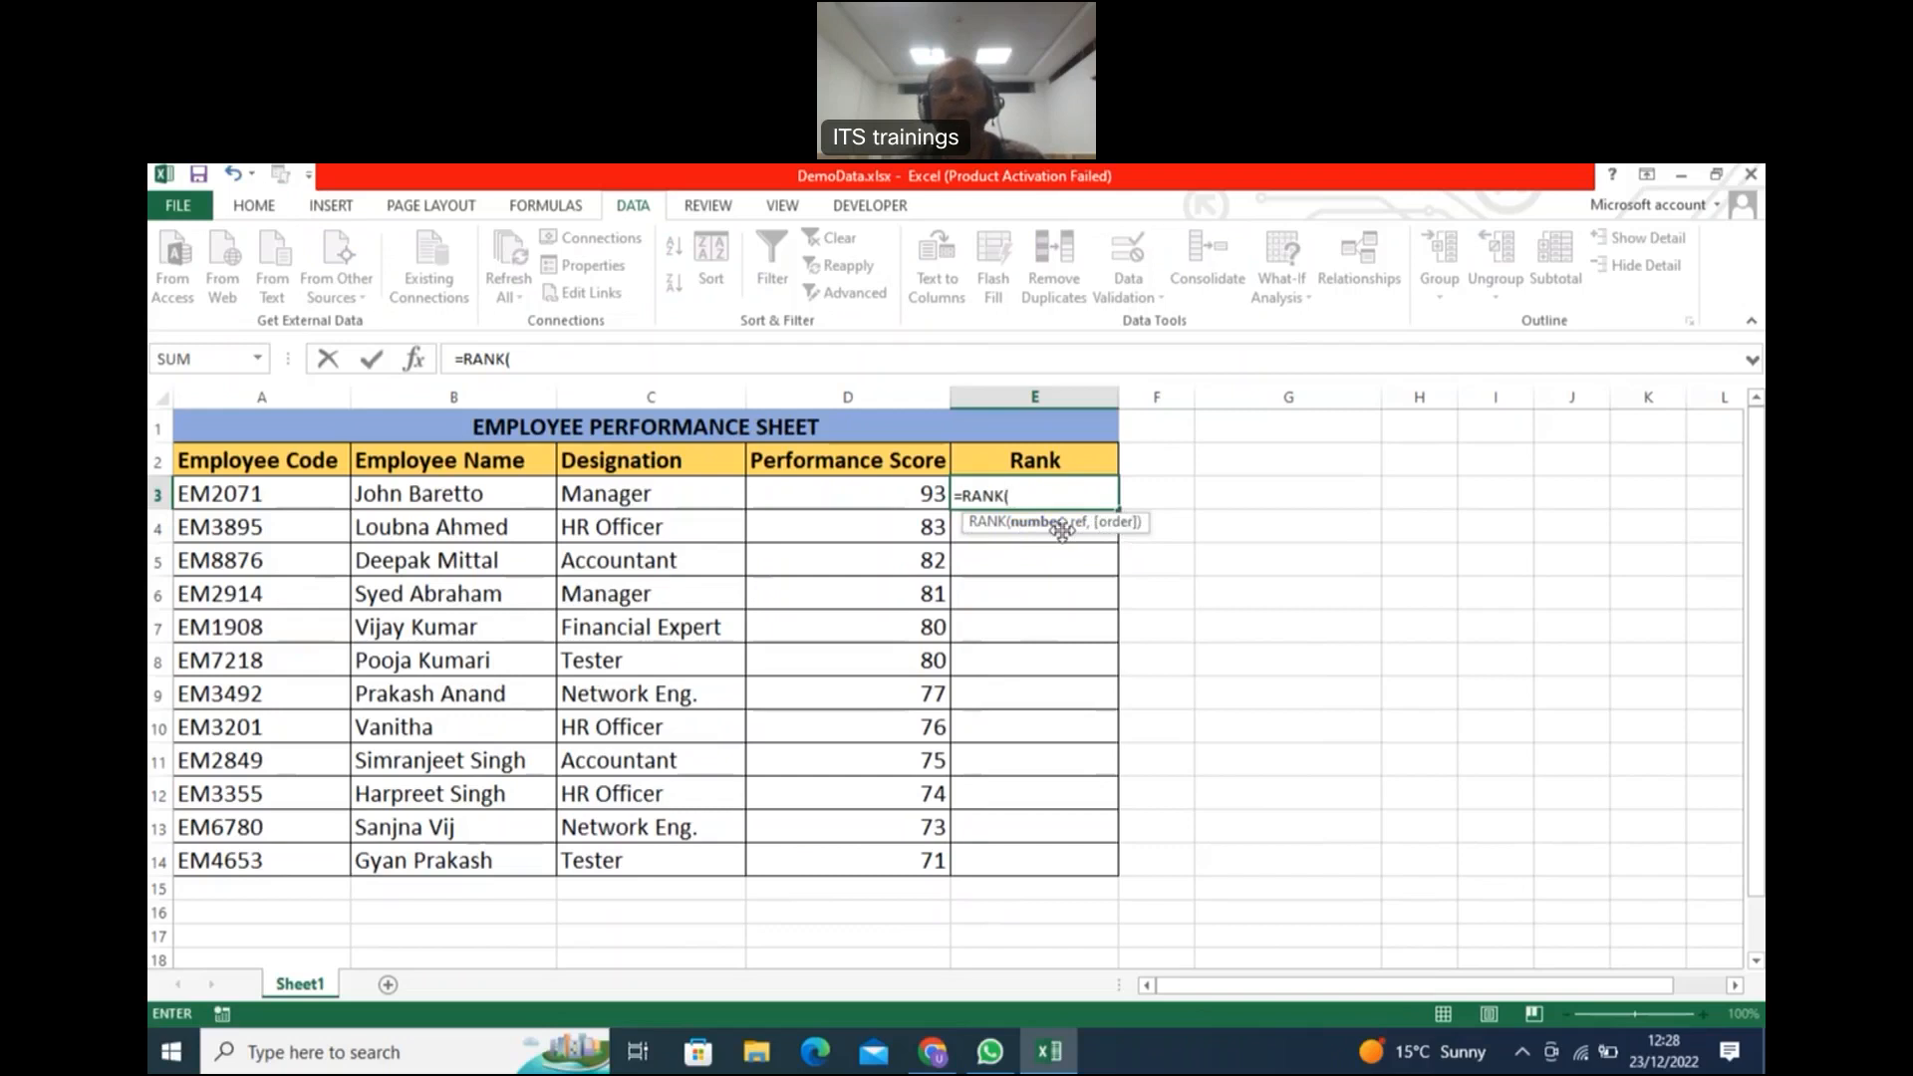
pyautogui.click(816, 495)
pyautogui.click(816, 495)
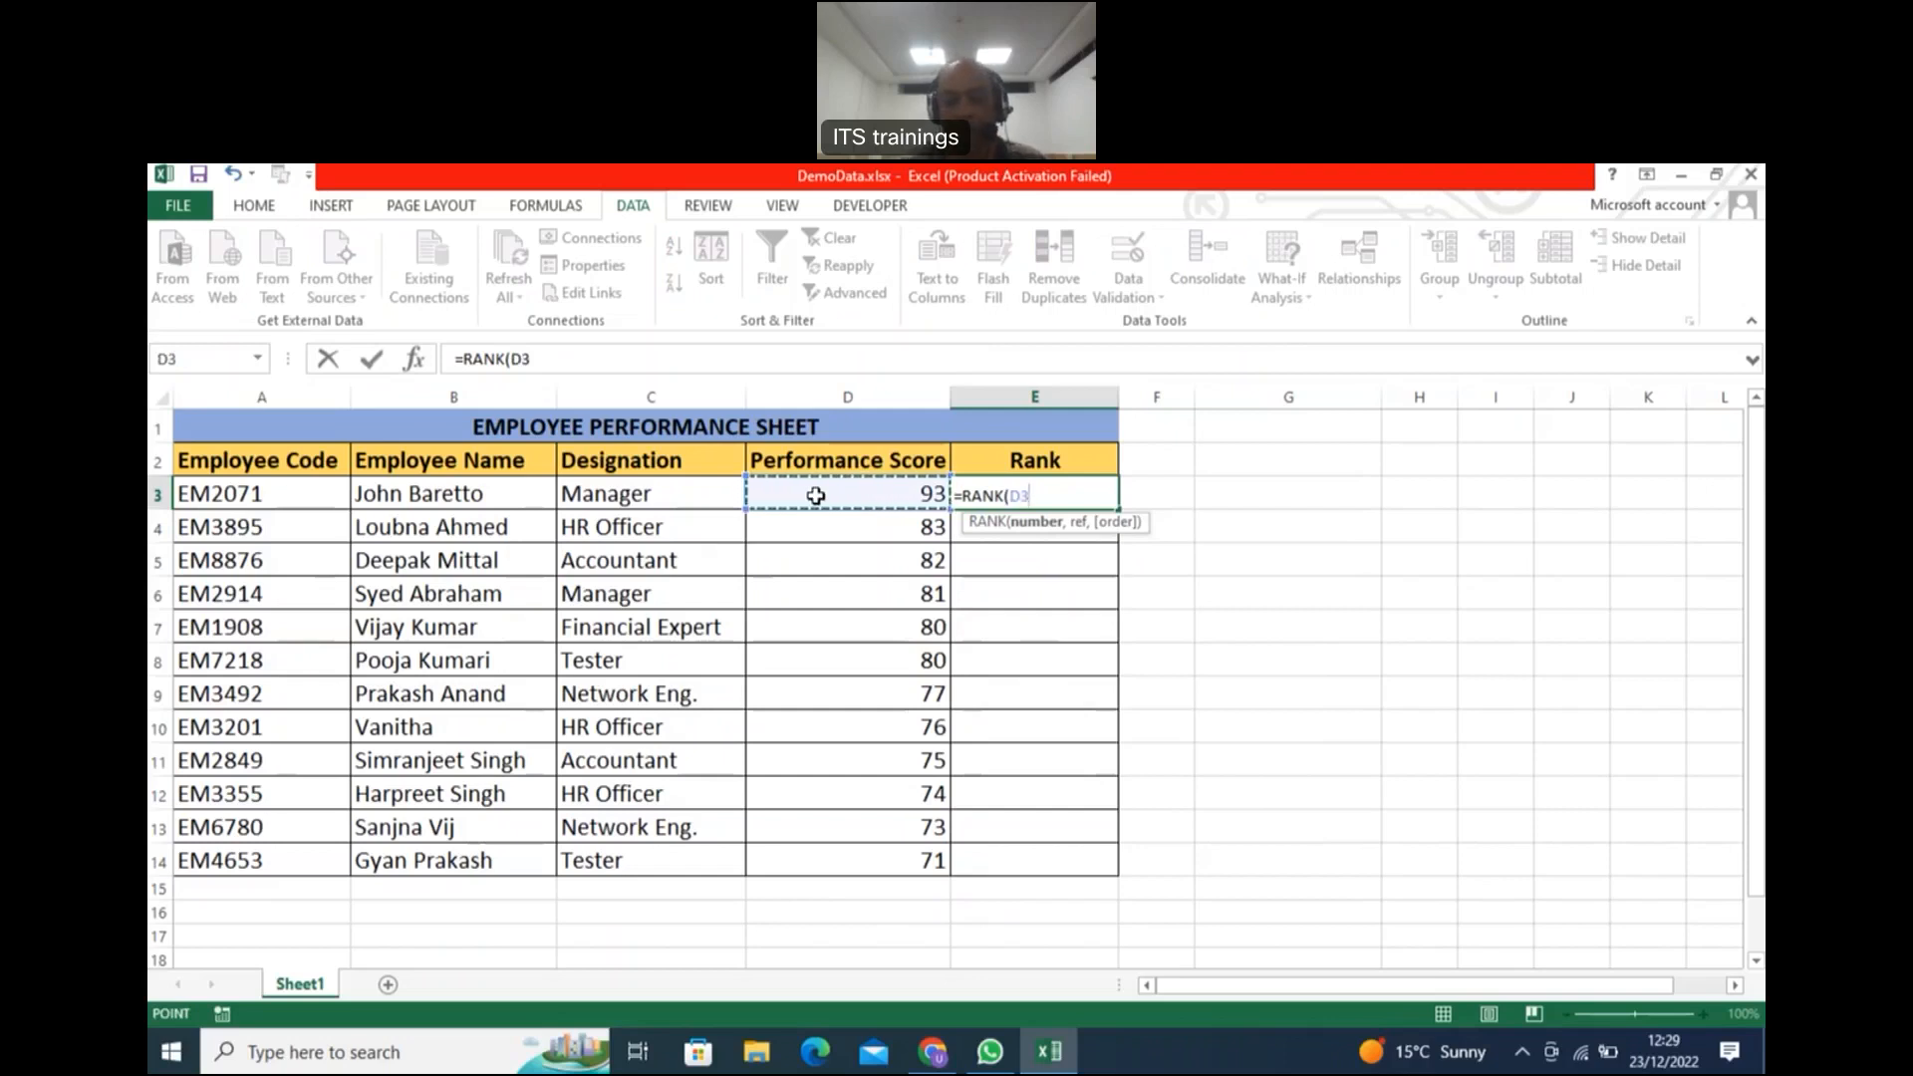
pyautogui.write(',')
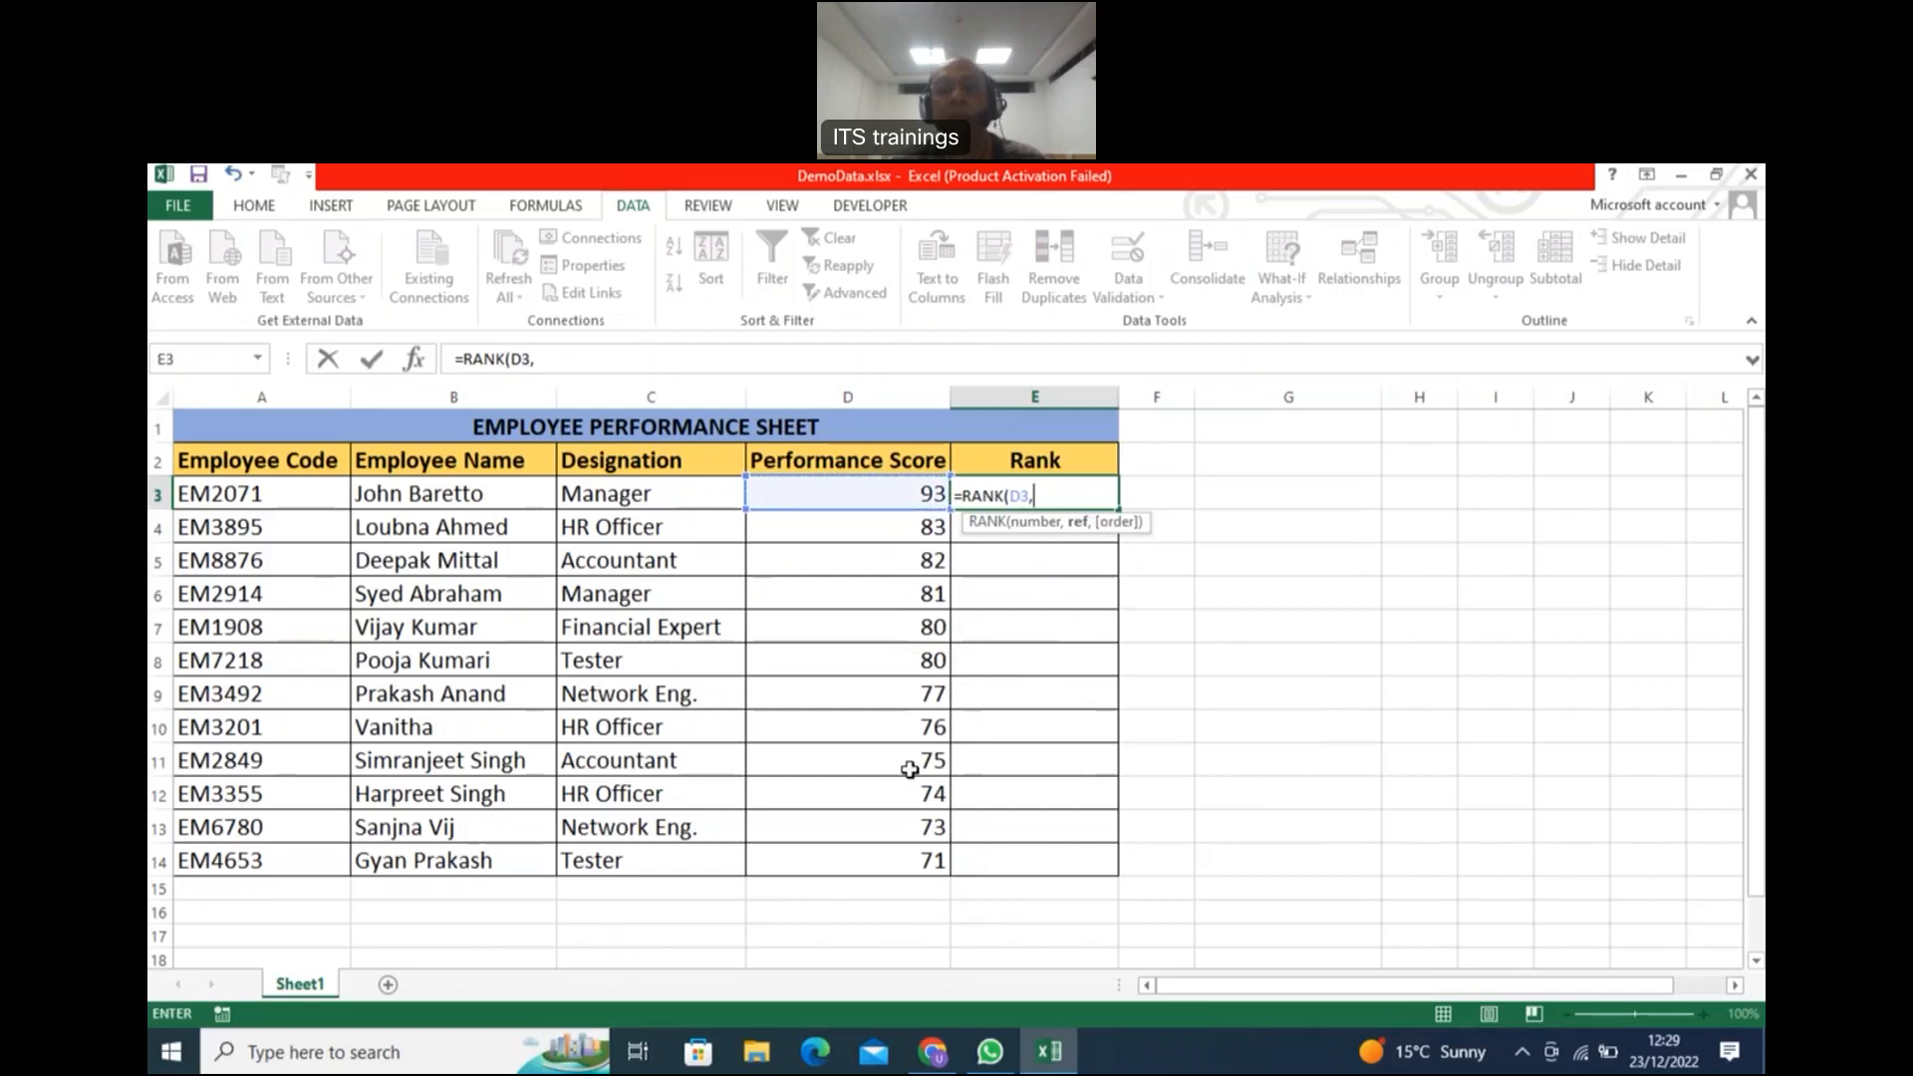
pyautogui.moveTo(844, 485); pyautogui.dragTo(870, 849)
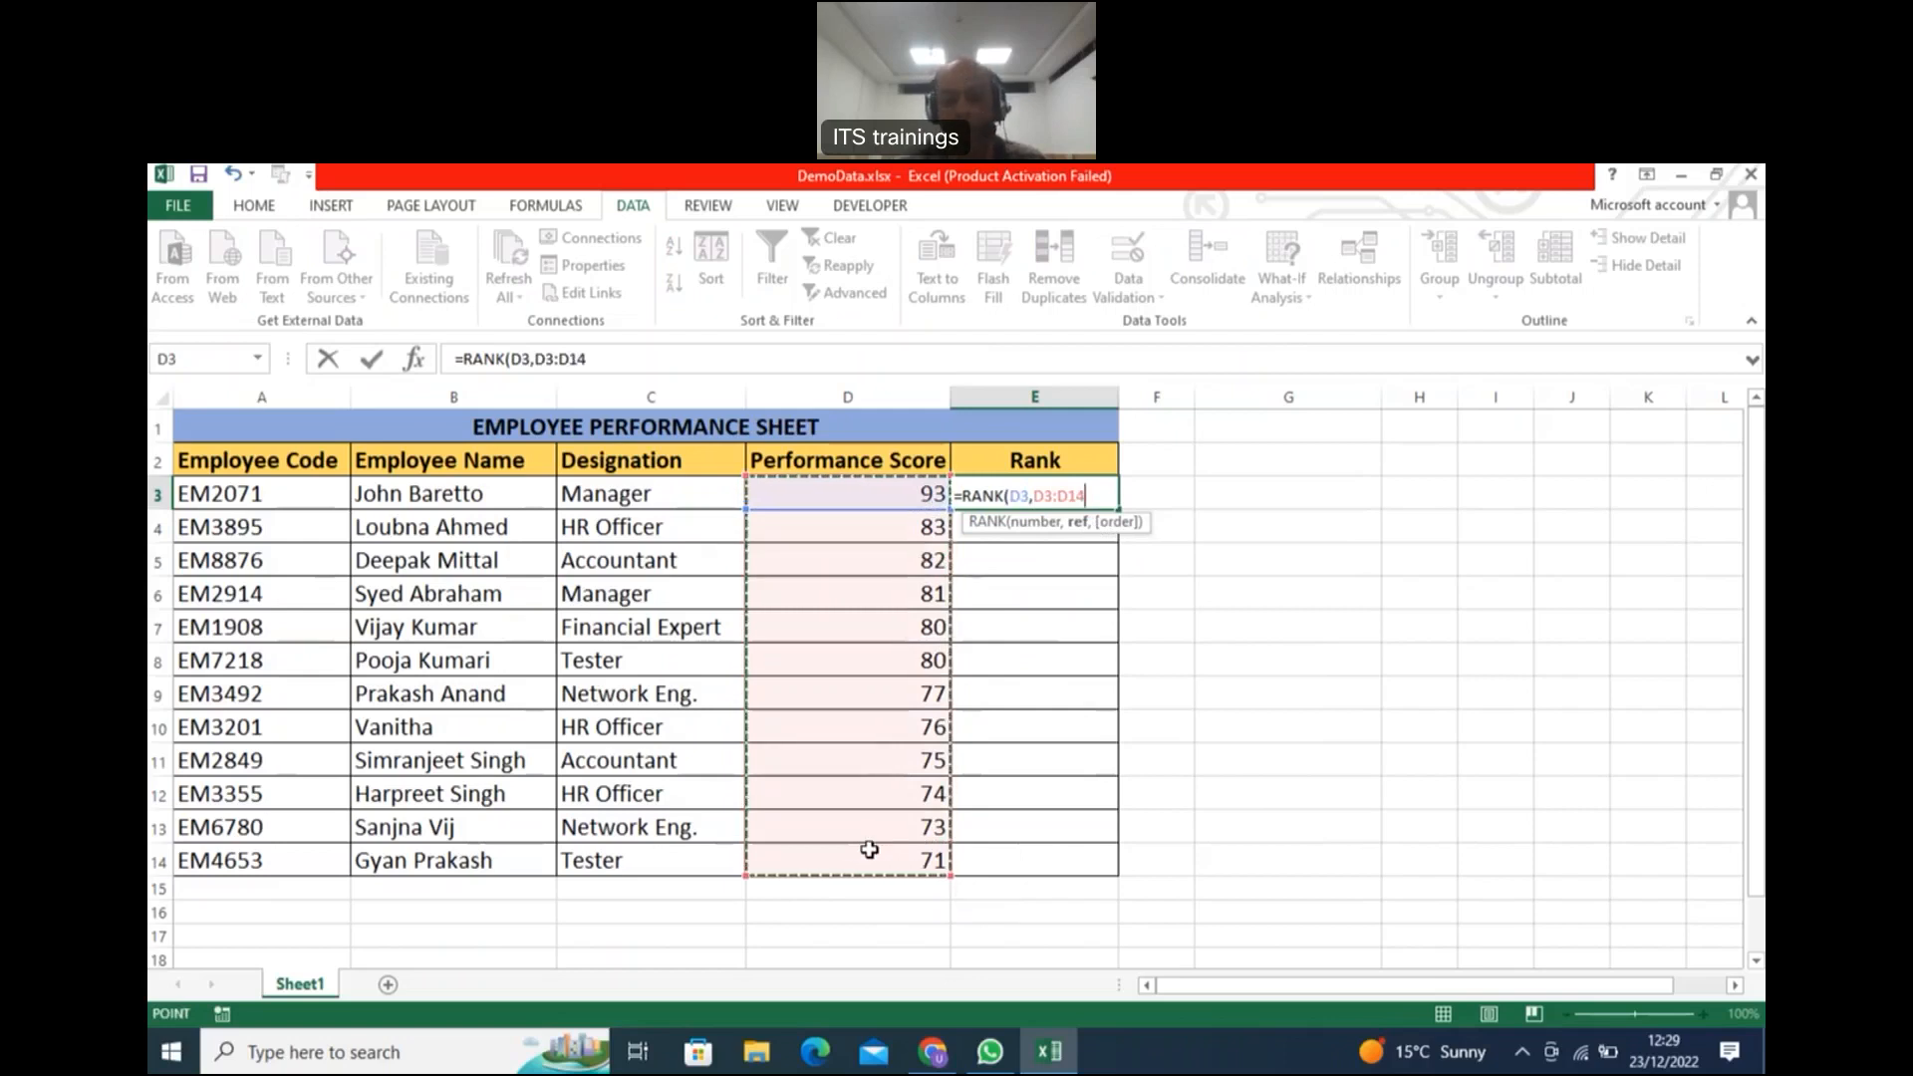
pyautogui.write(',')
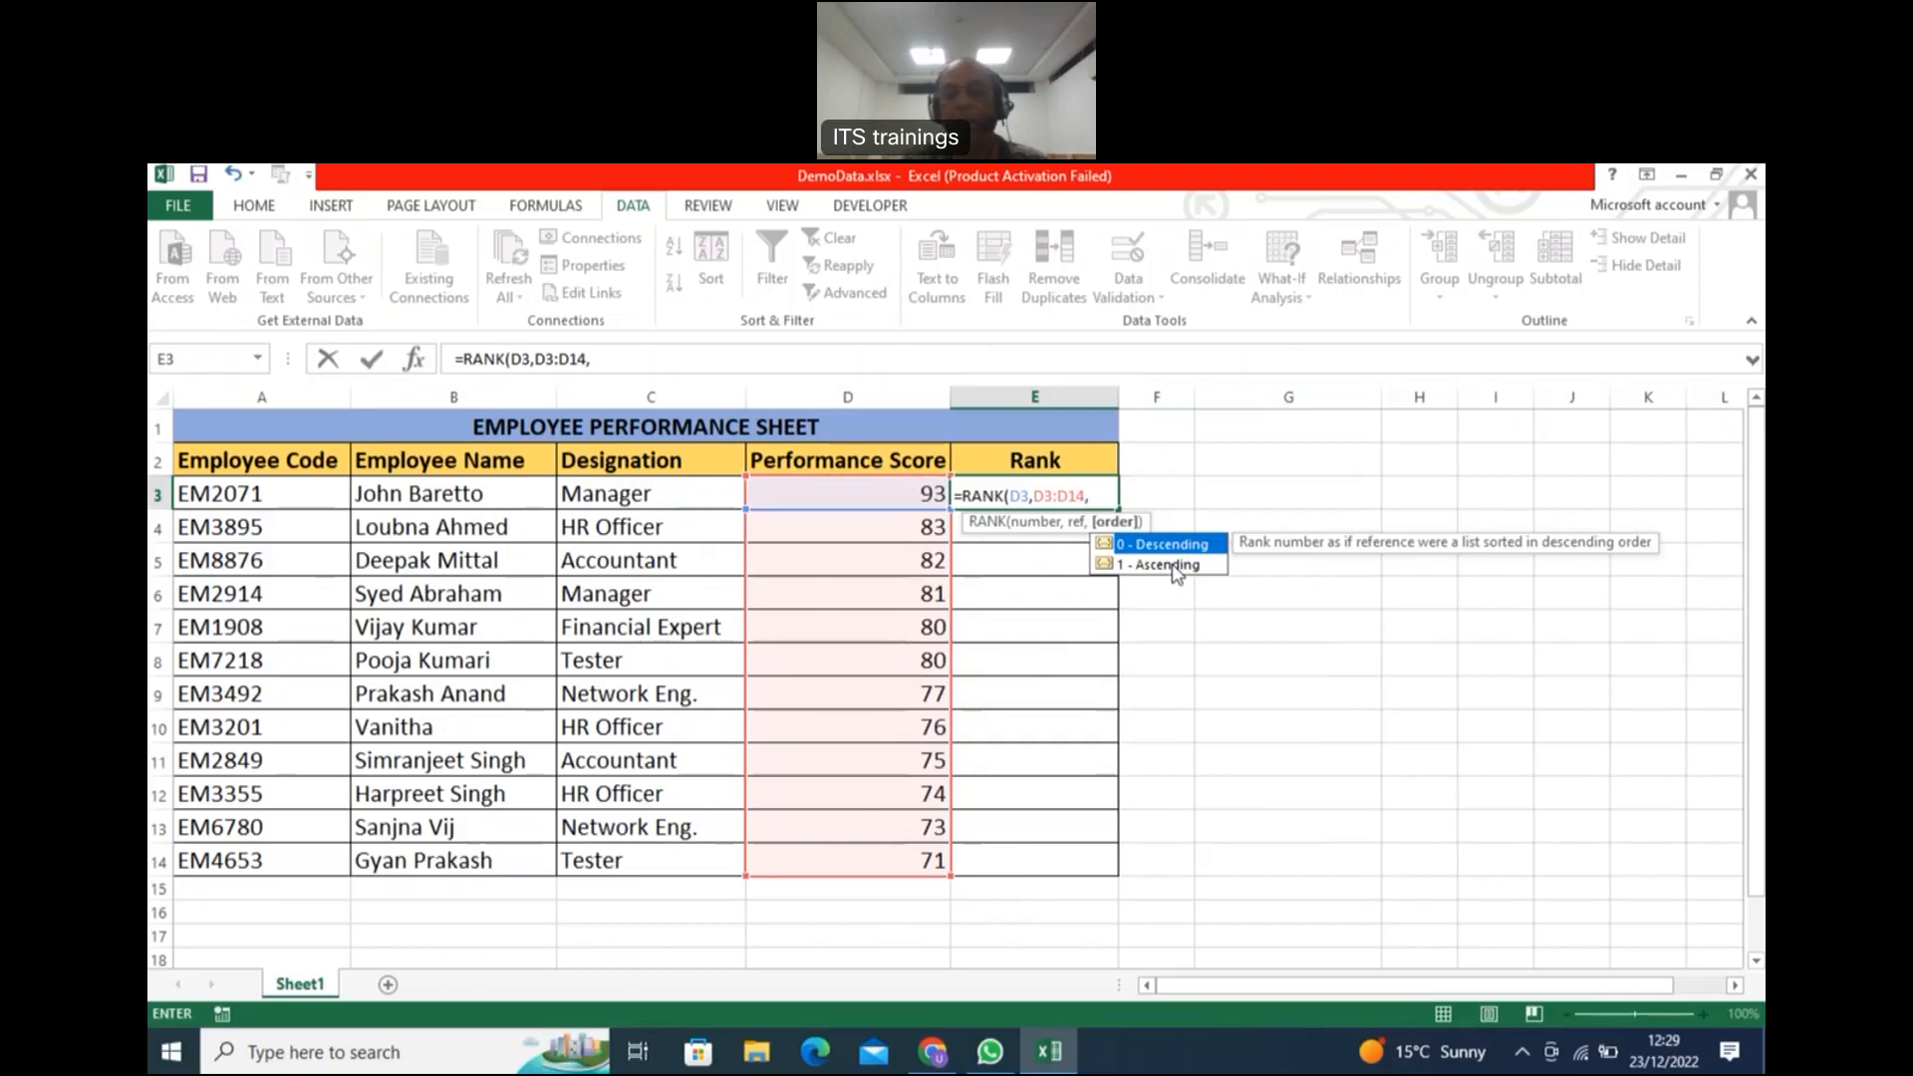
pyautogui.write(')')
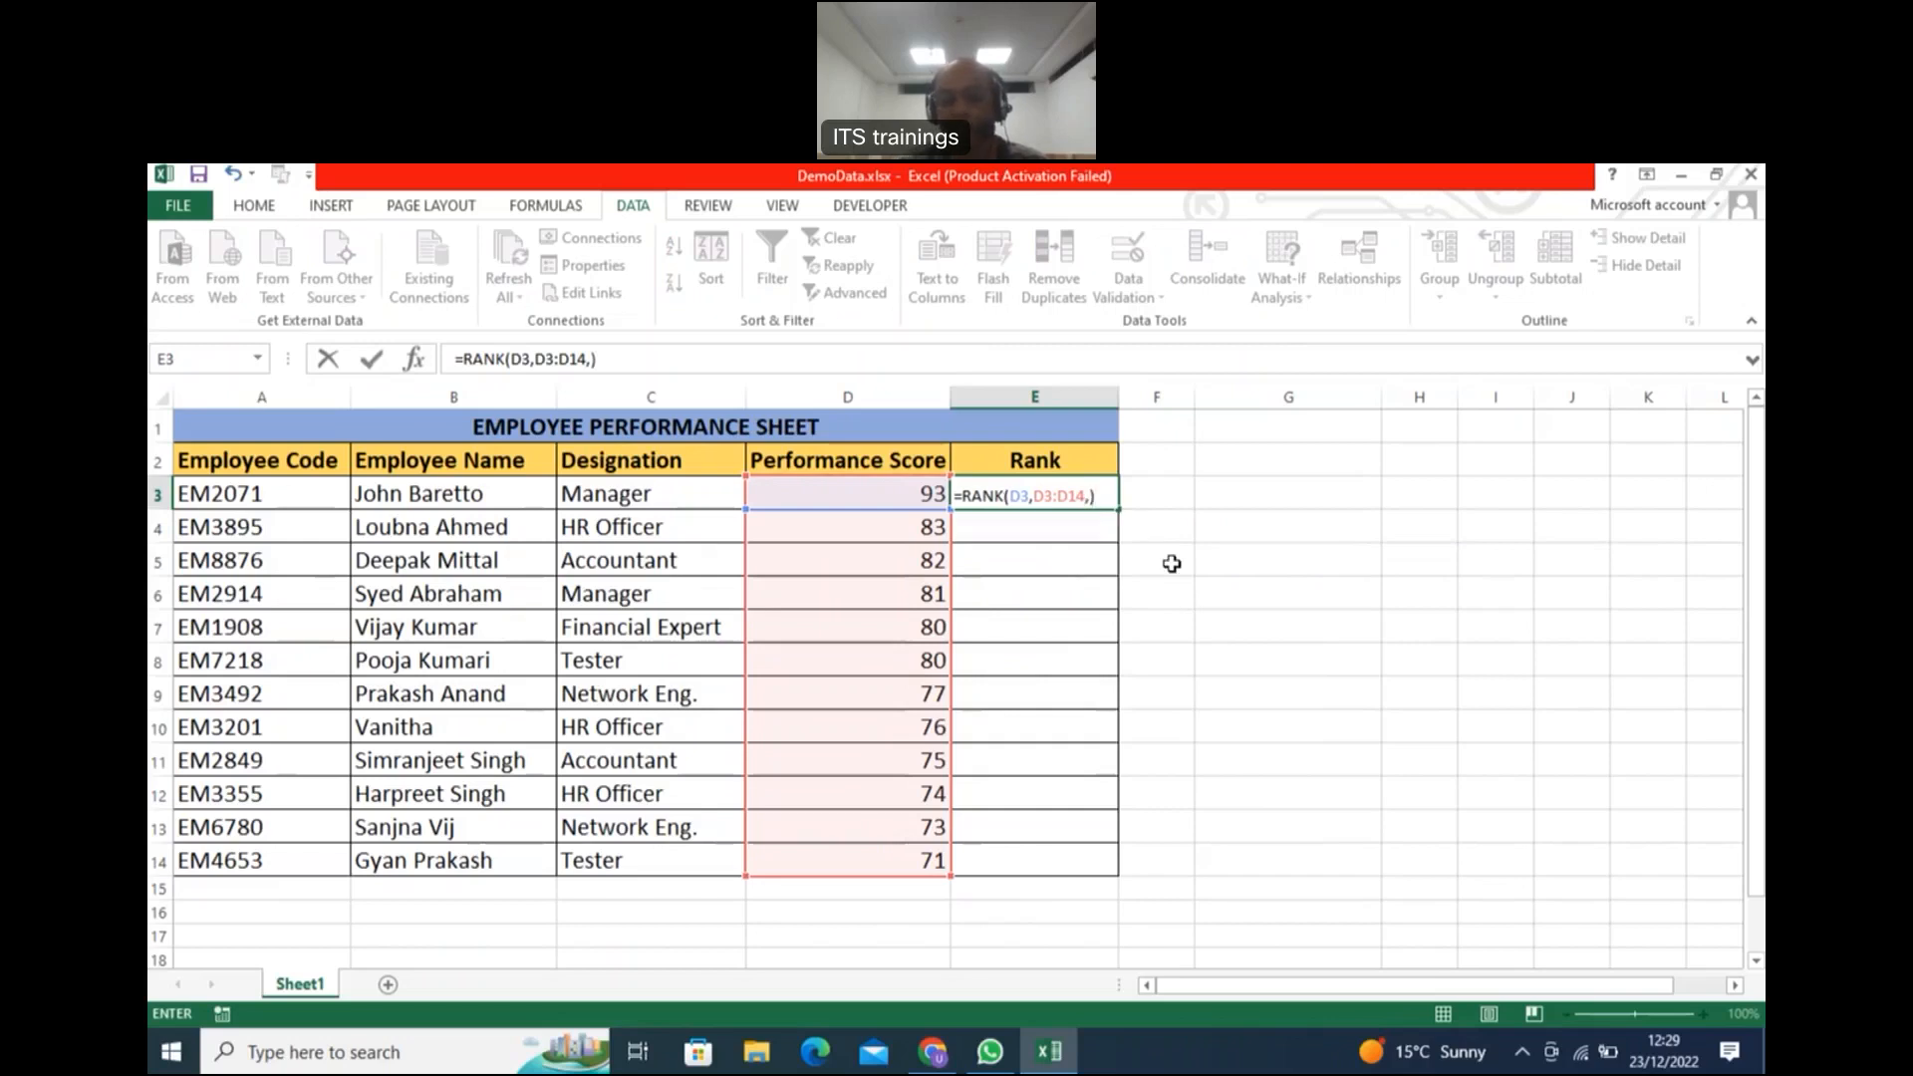
pyautogui.press('BackSpace')
pyautogui.write(')')
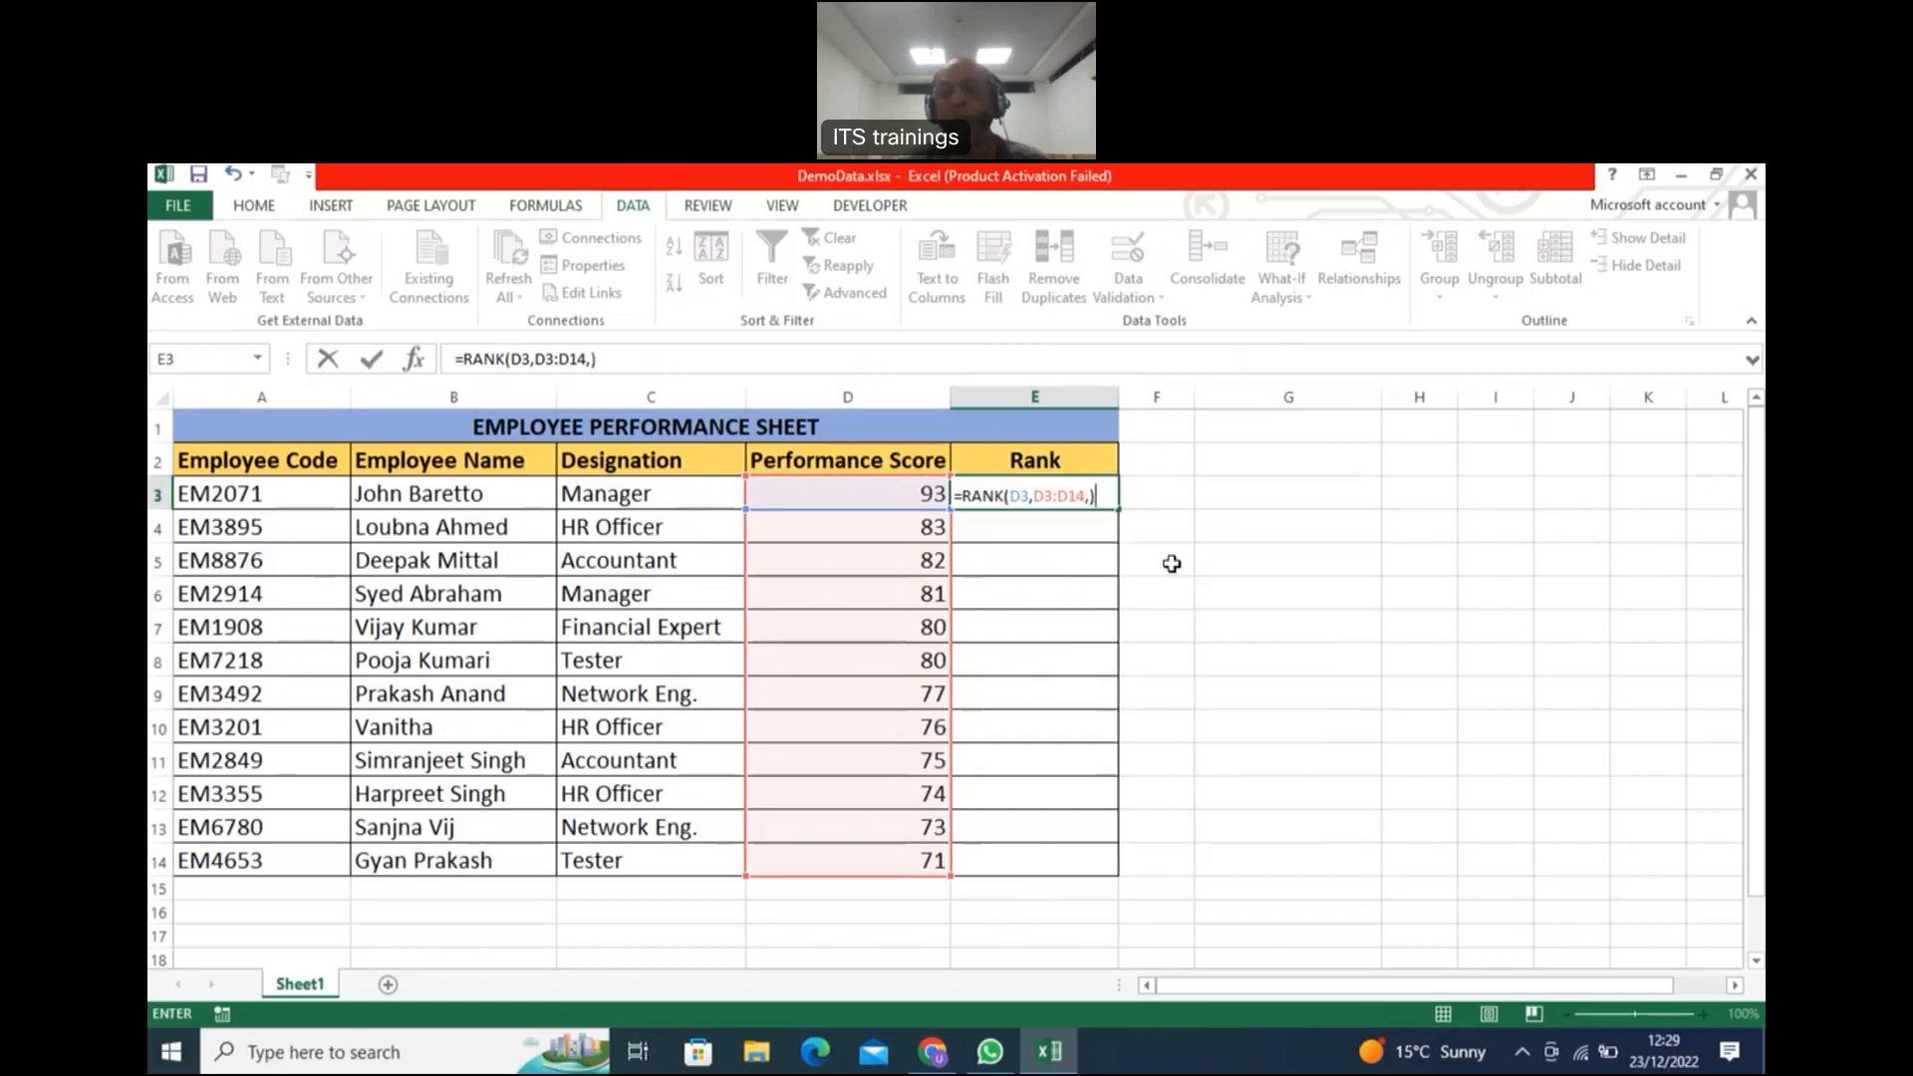
pyautogui.press('Left')
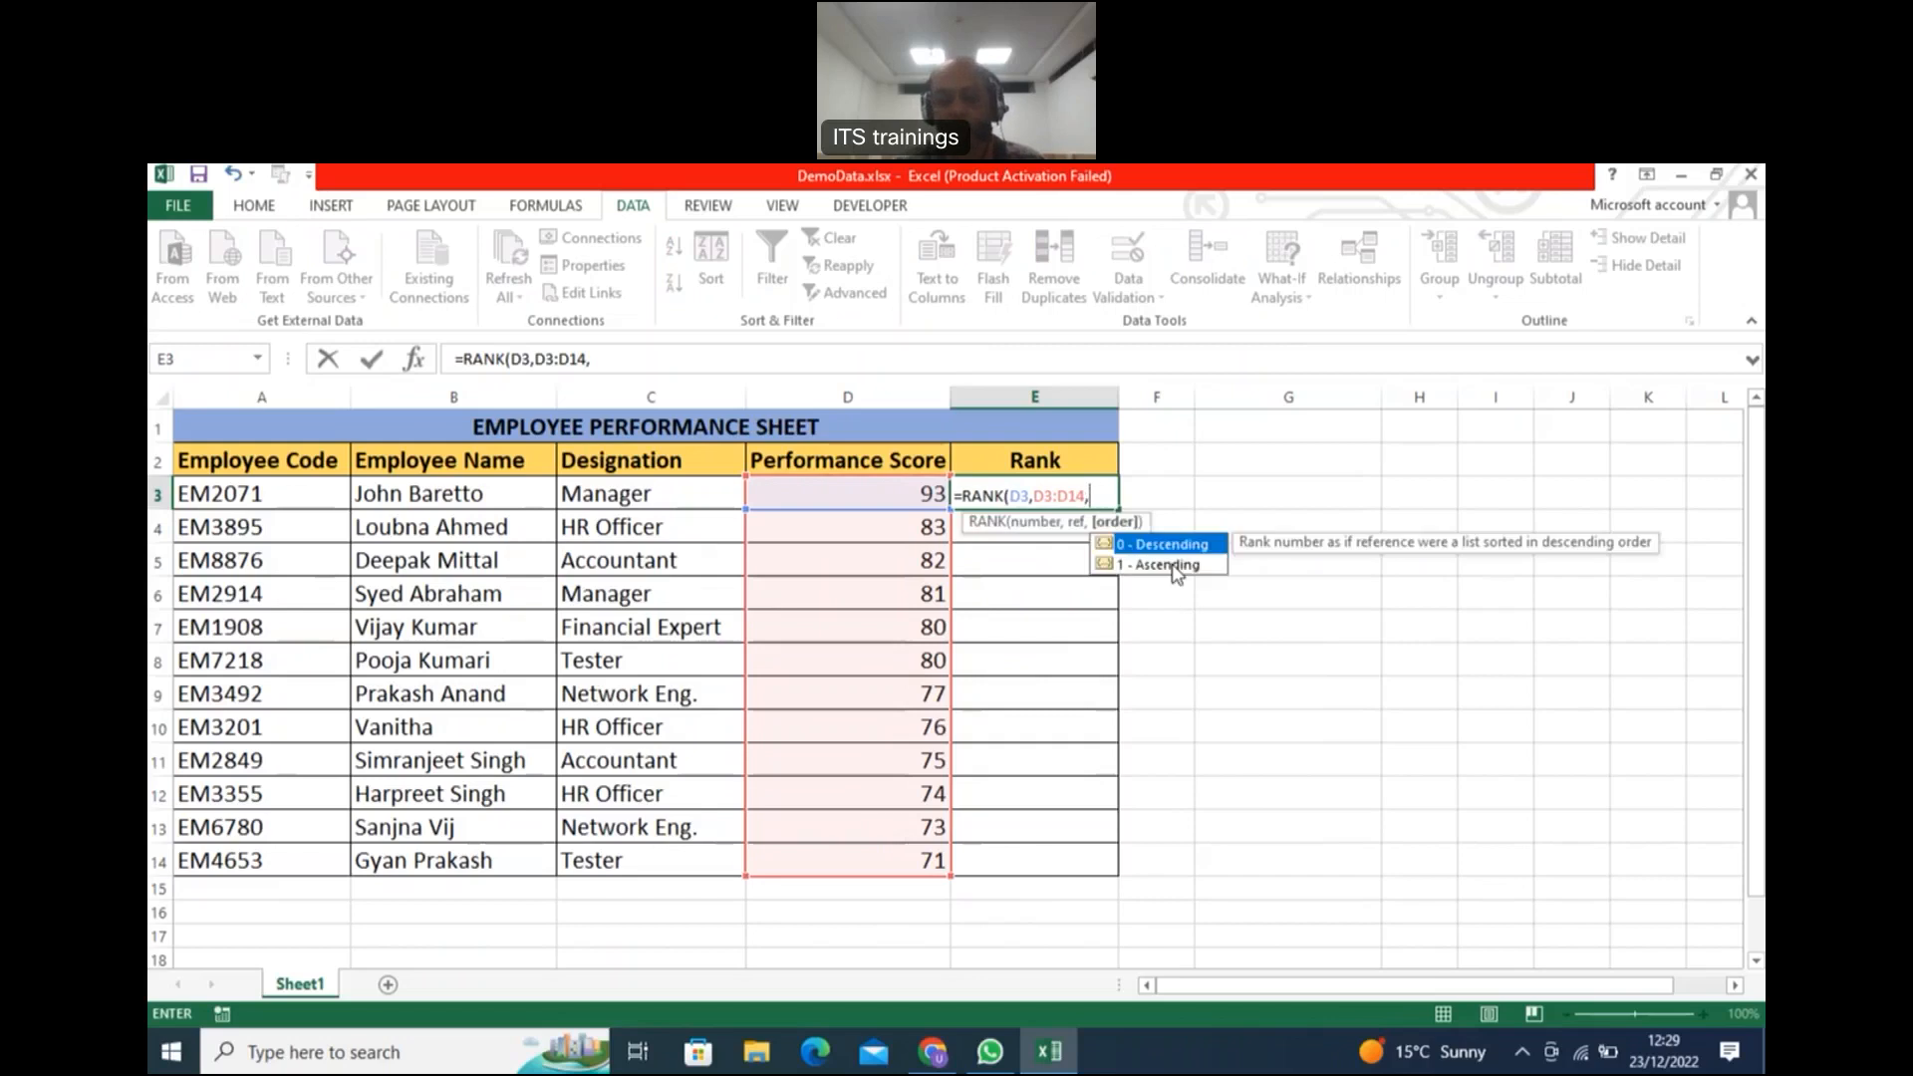
pyautogui.write('0')
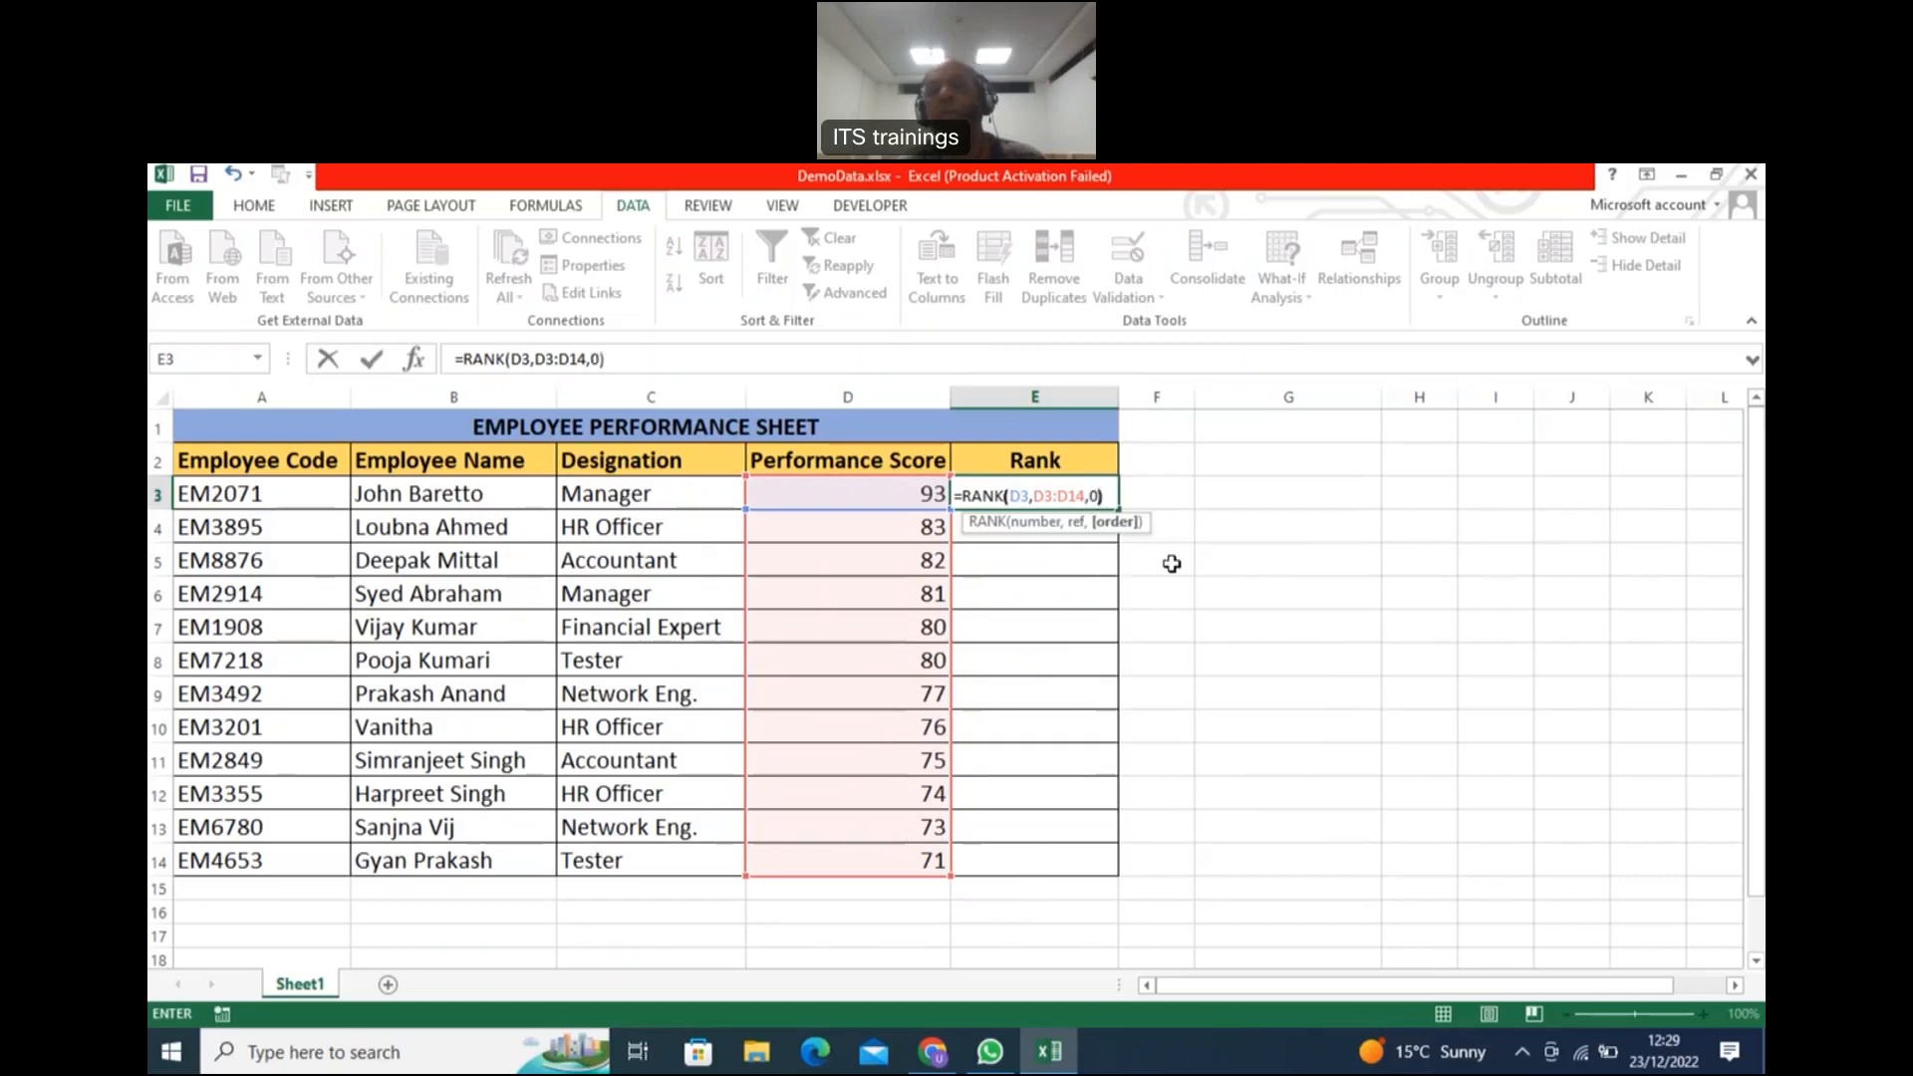
pyautogui.press('Right')
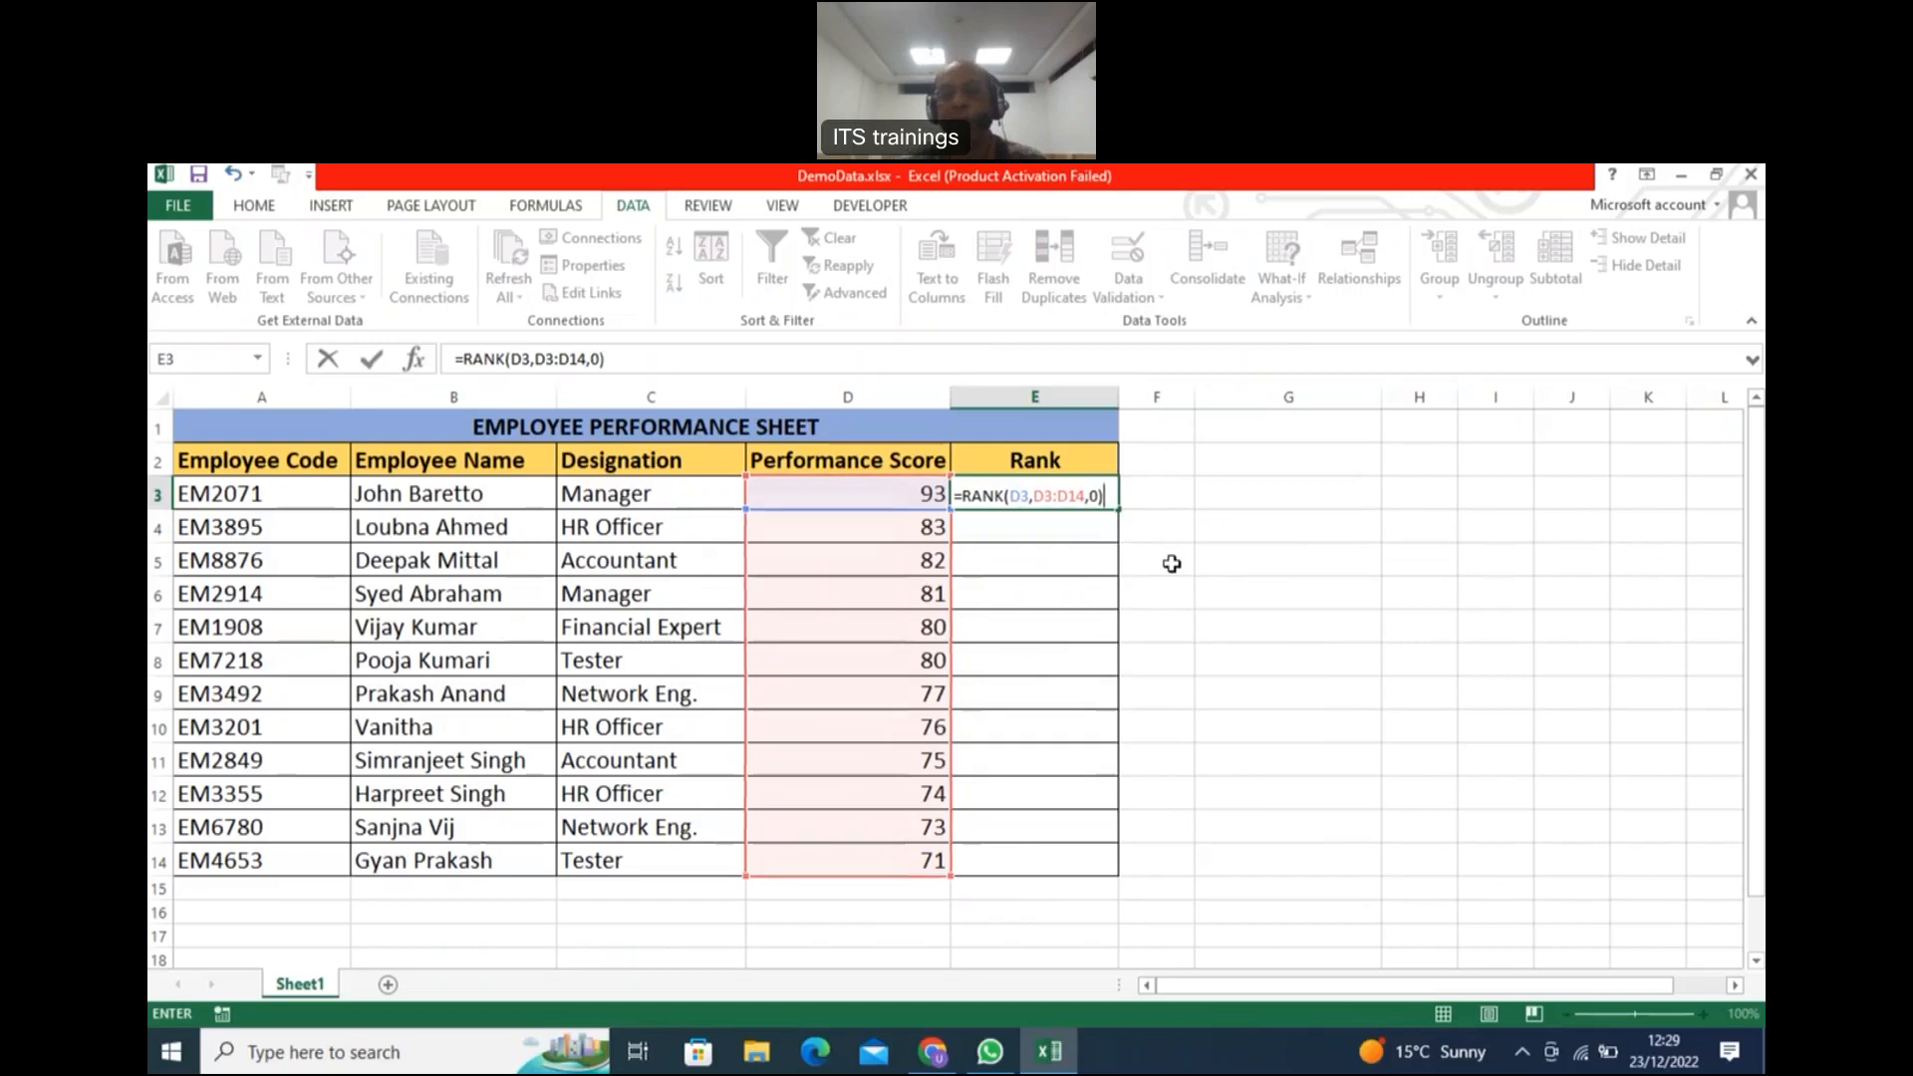
pyautogui.press('Return')
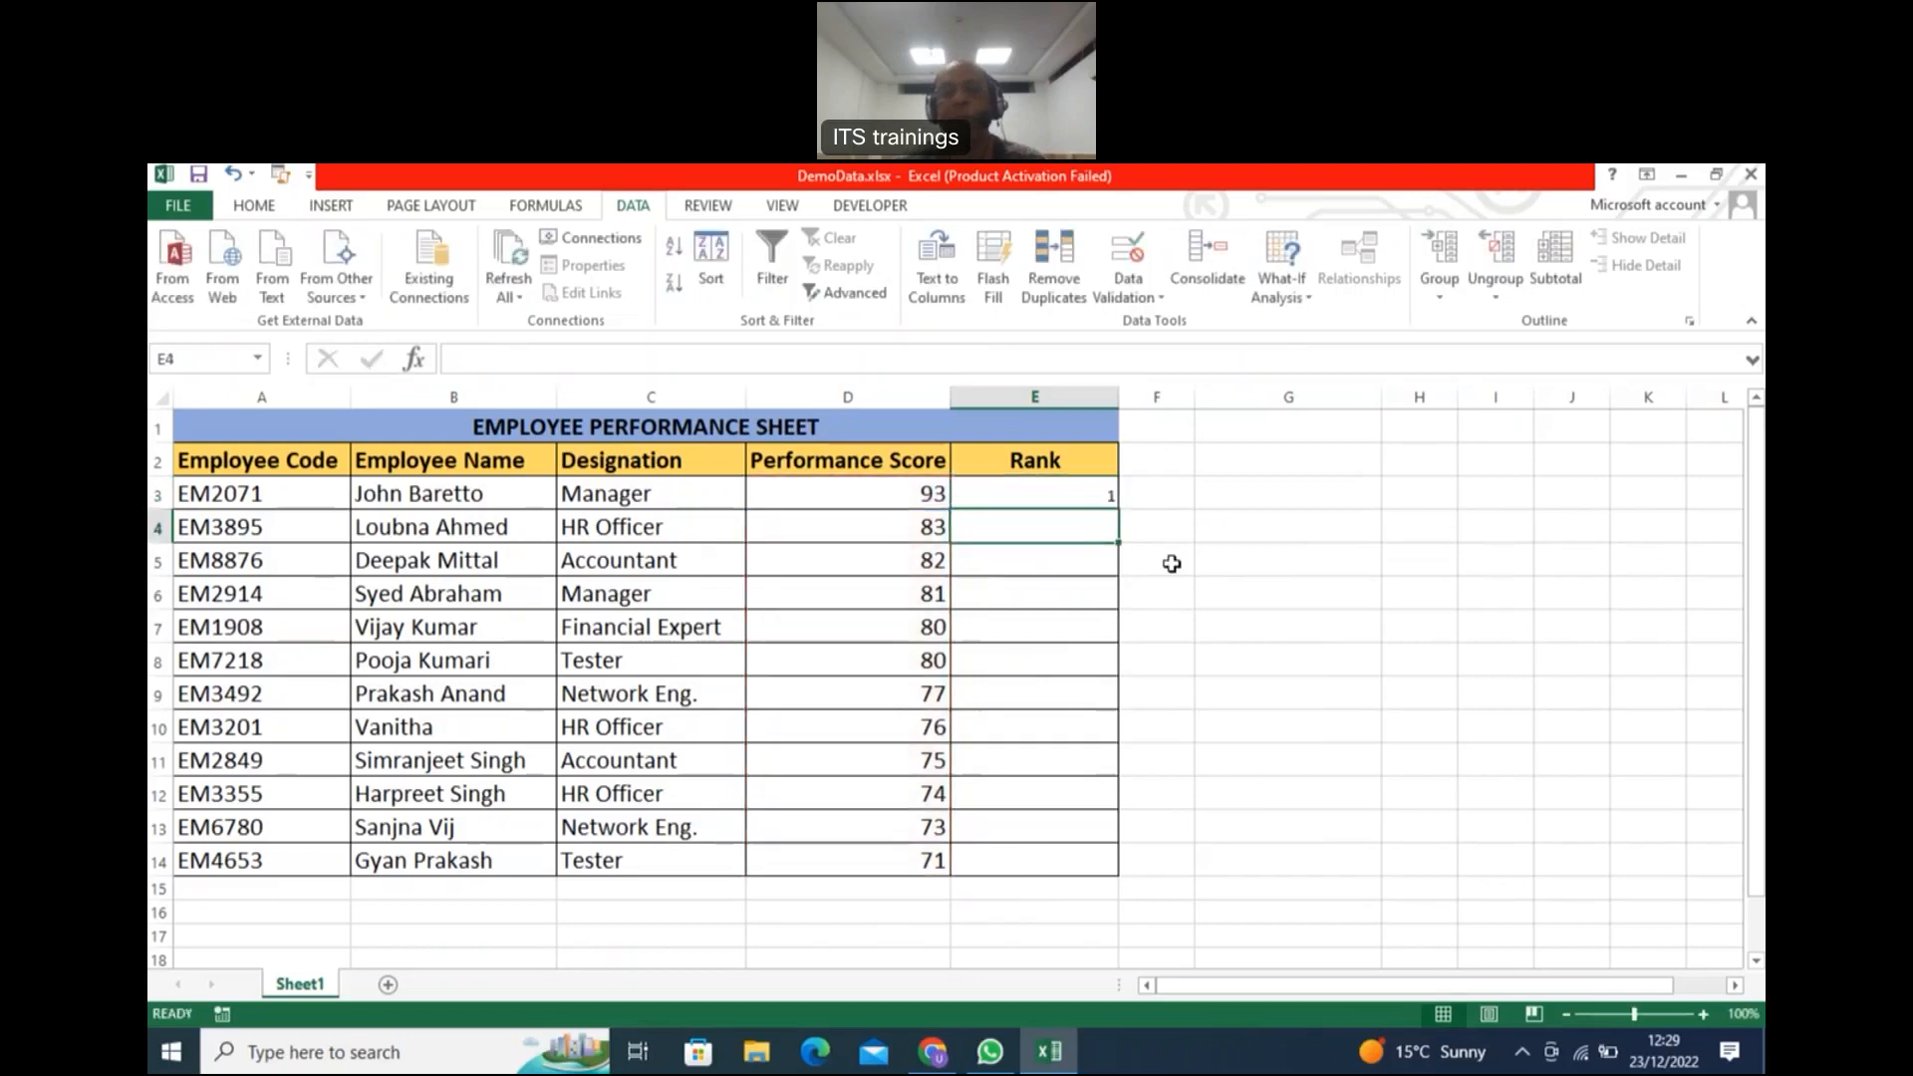
# Step: Make the reference range in E3's RANK formula absolute as $D$3:$D$14 and fill the formula down to E14
pyautogui.click(991, 498)
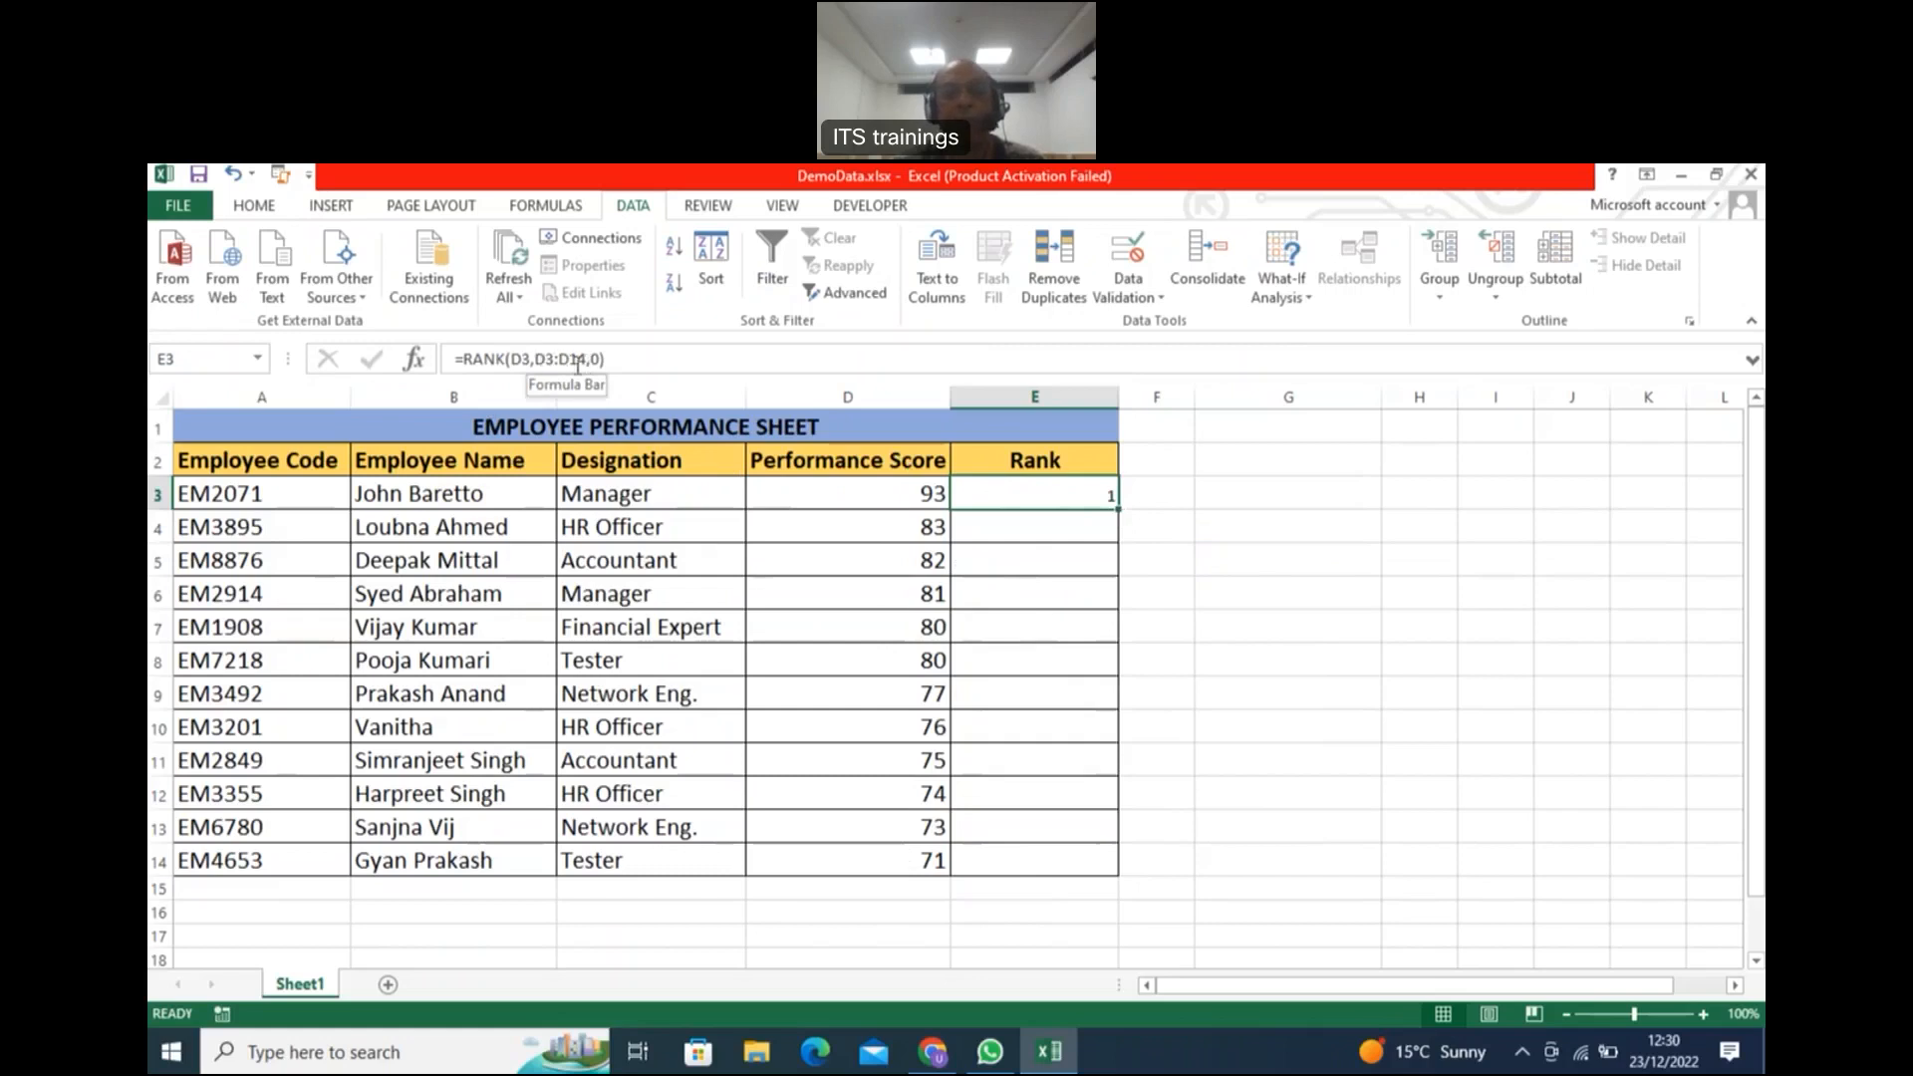
pyautogui.click(823, 887)
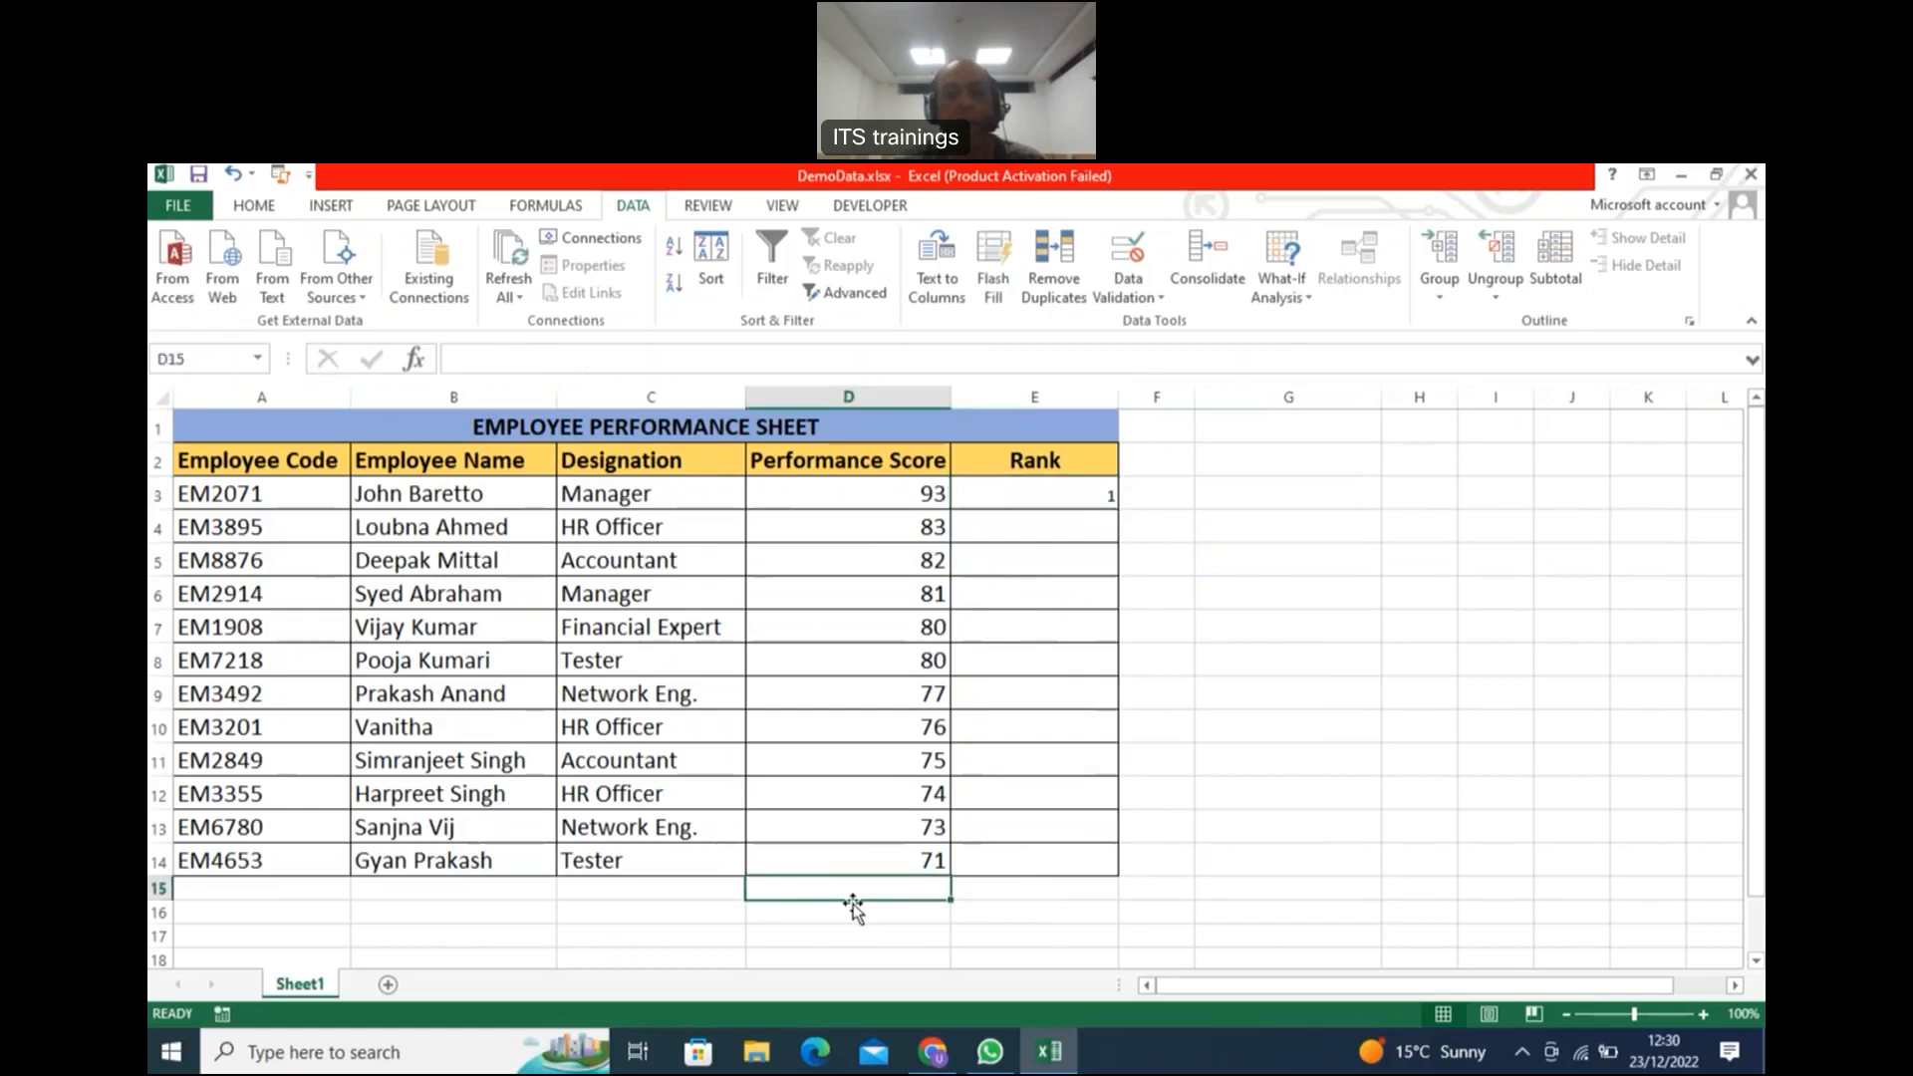
pyautogui.click(999, 493)
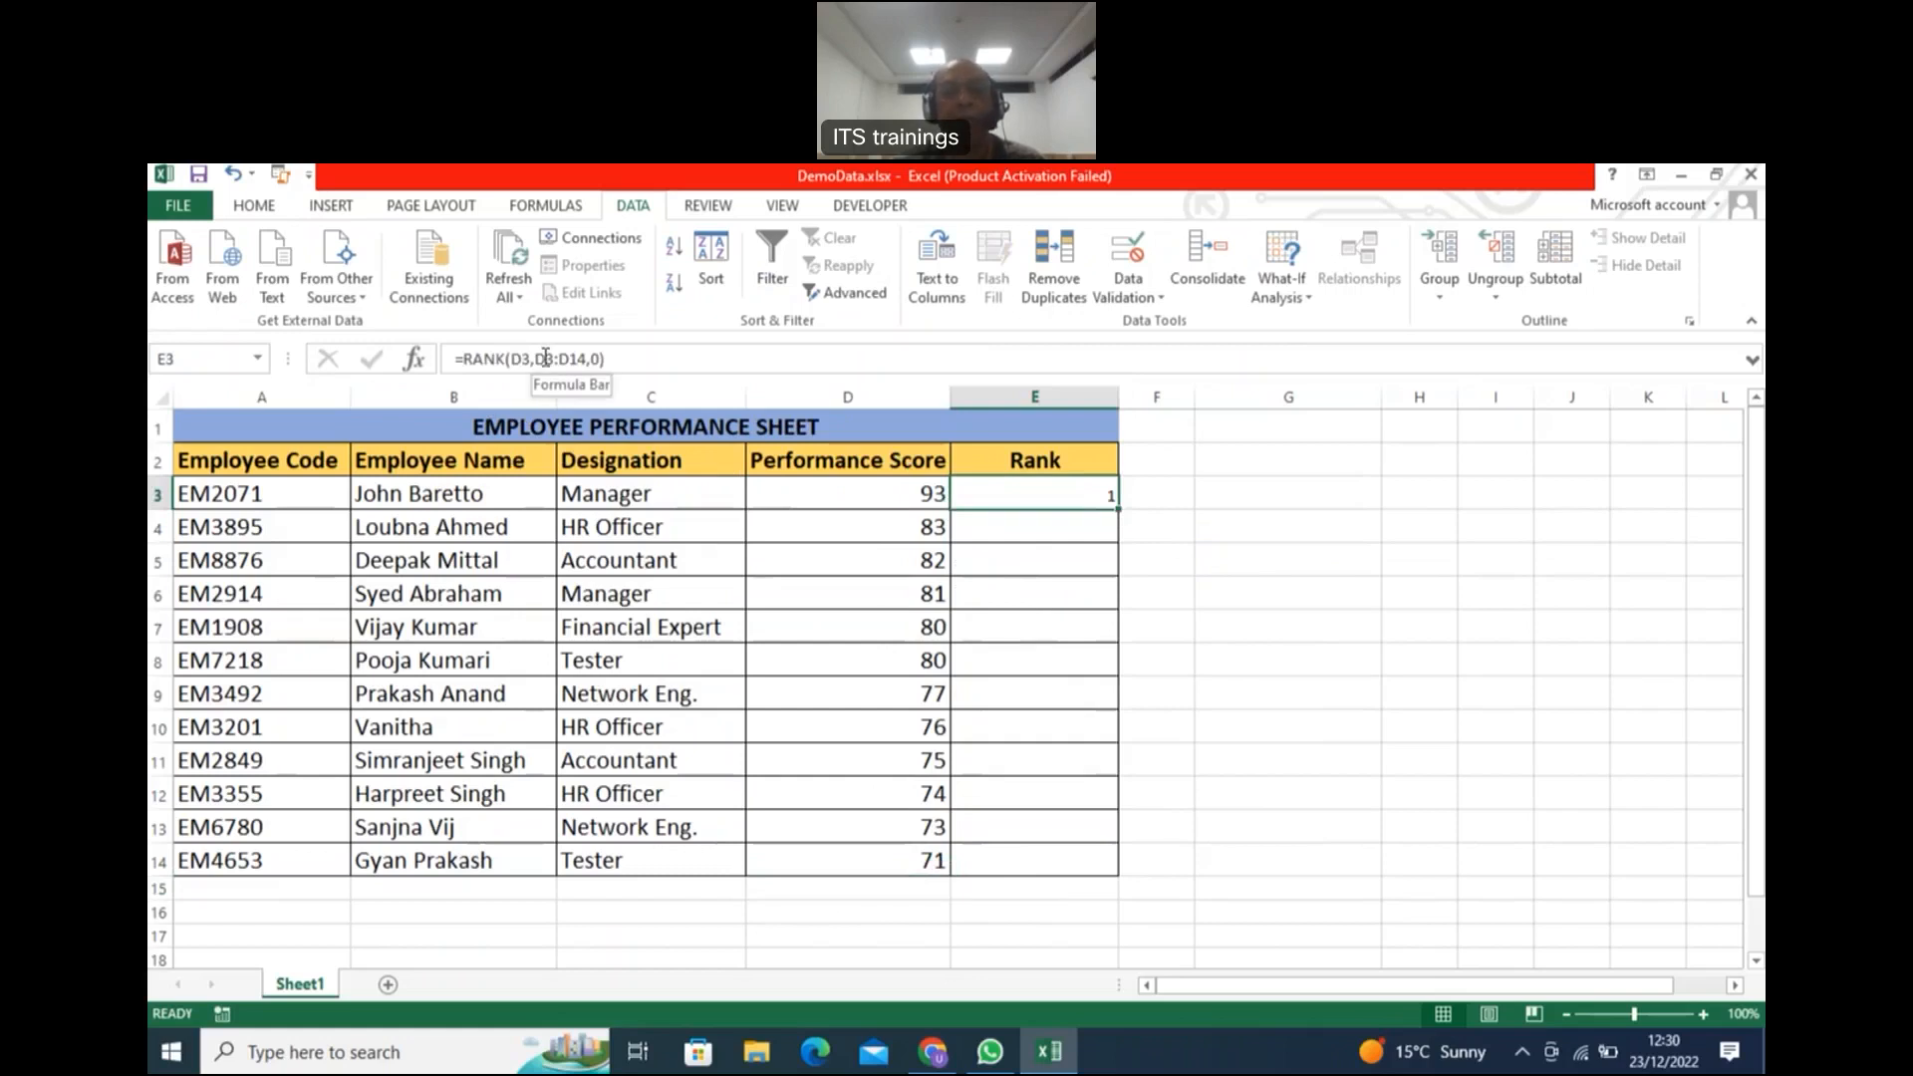
pyautogui.click(545, 357)
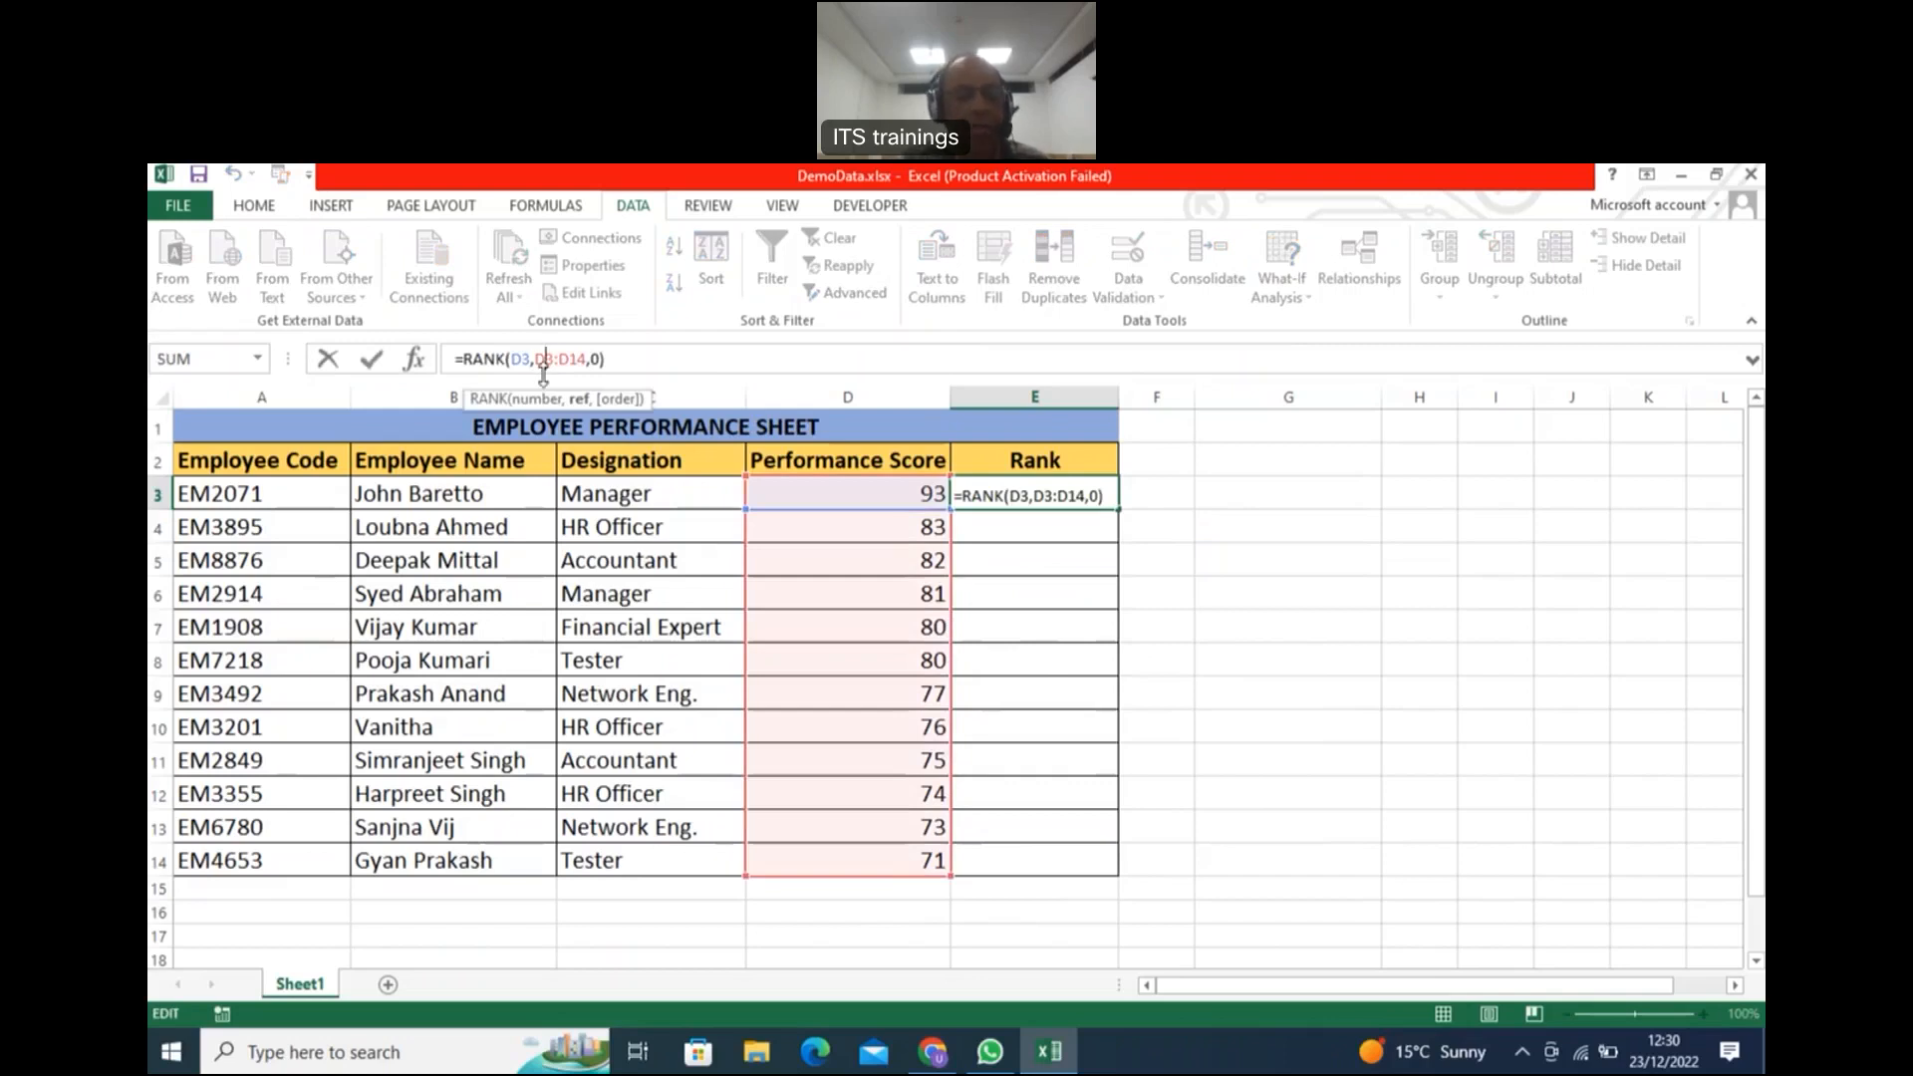
pyautogui.press('F4')
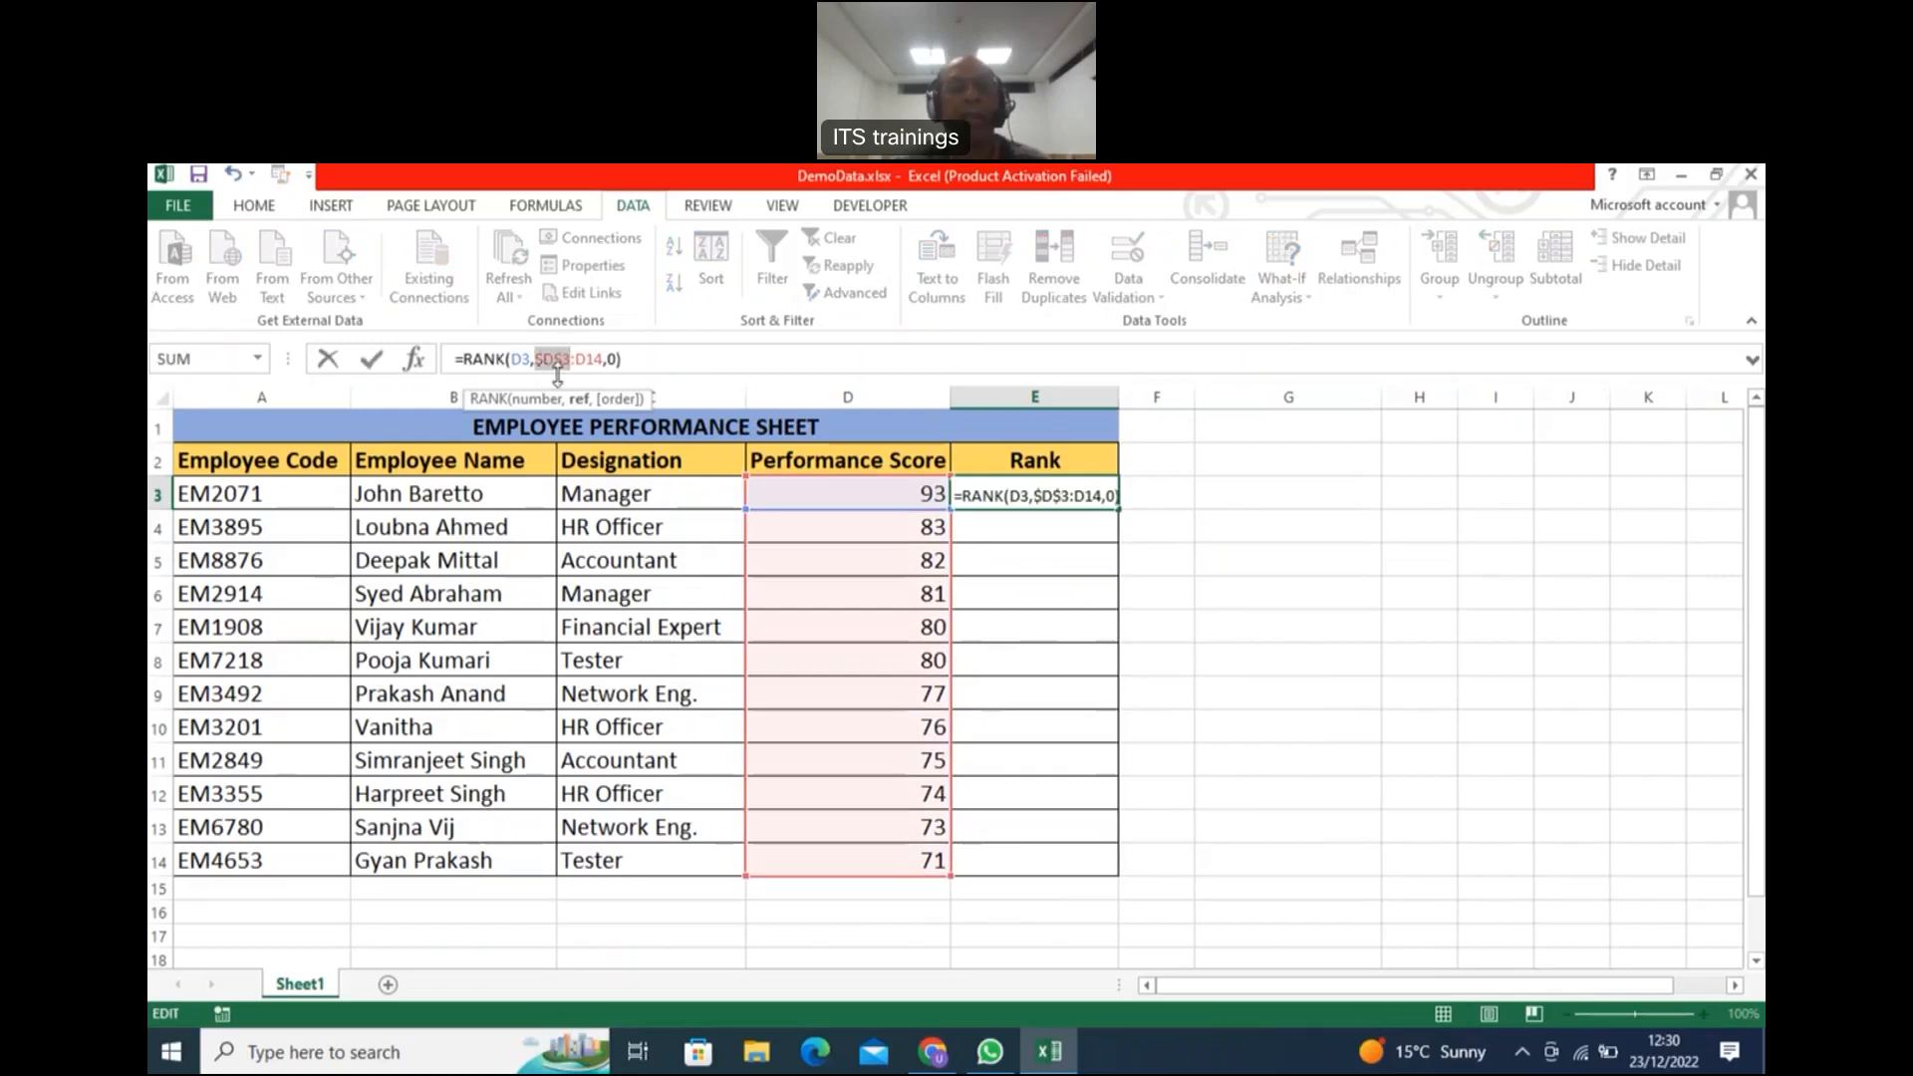
pyautogui.click(590, 359)
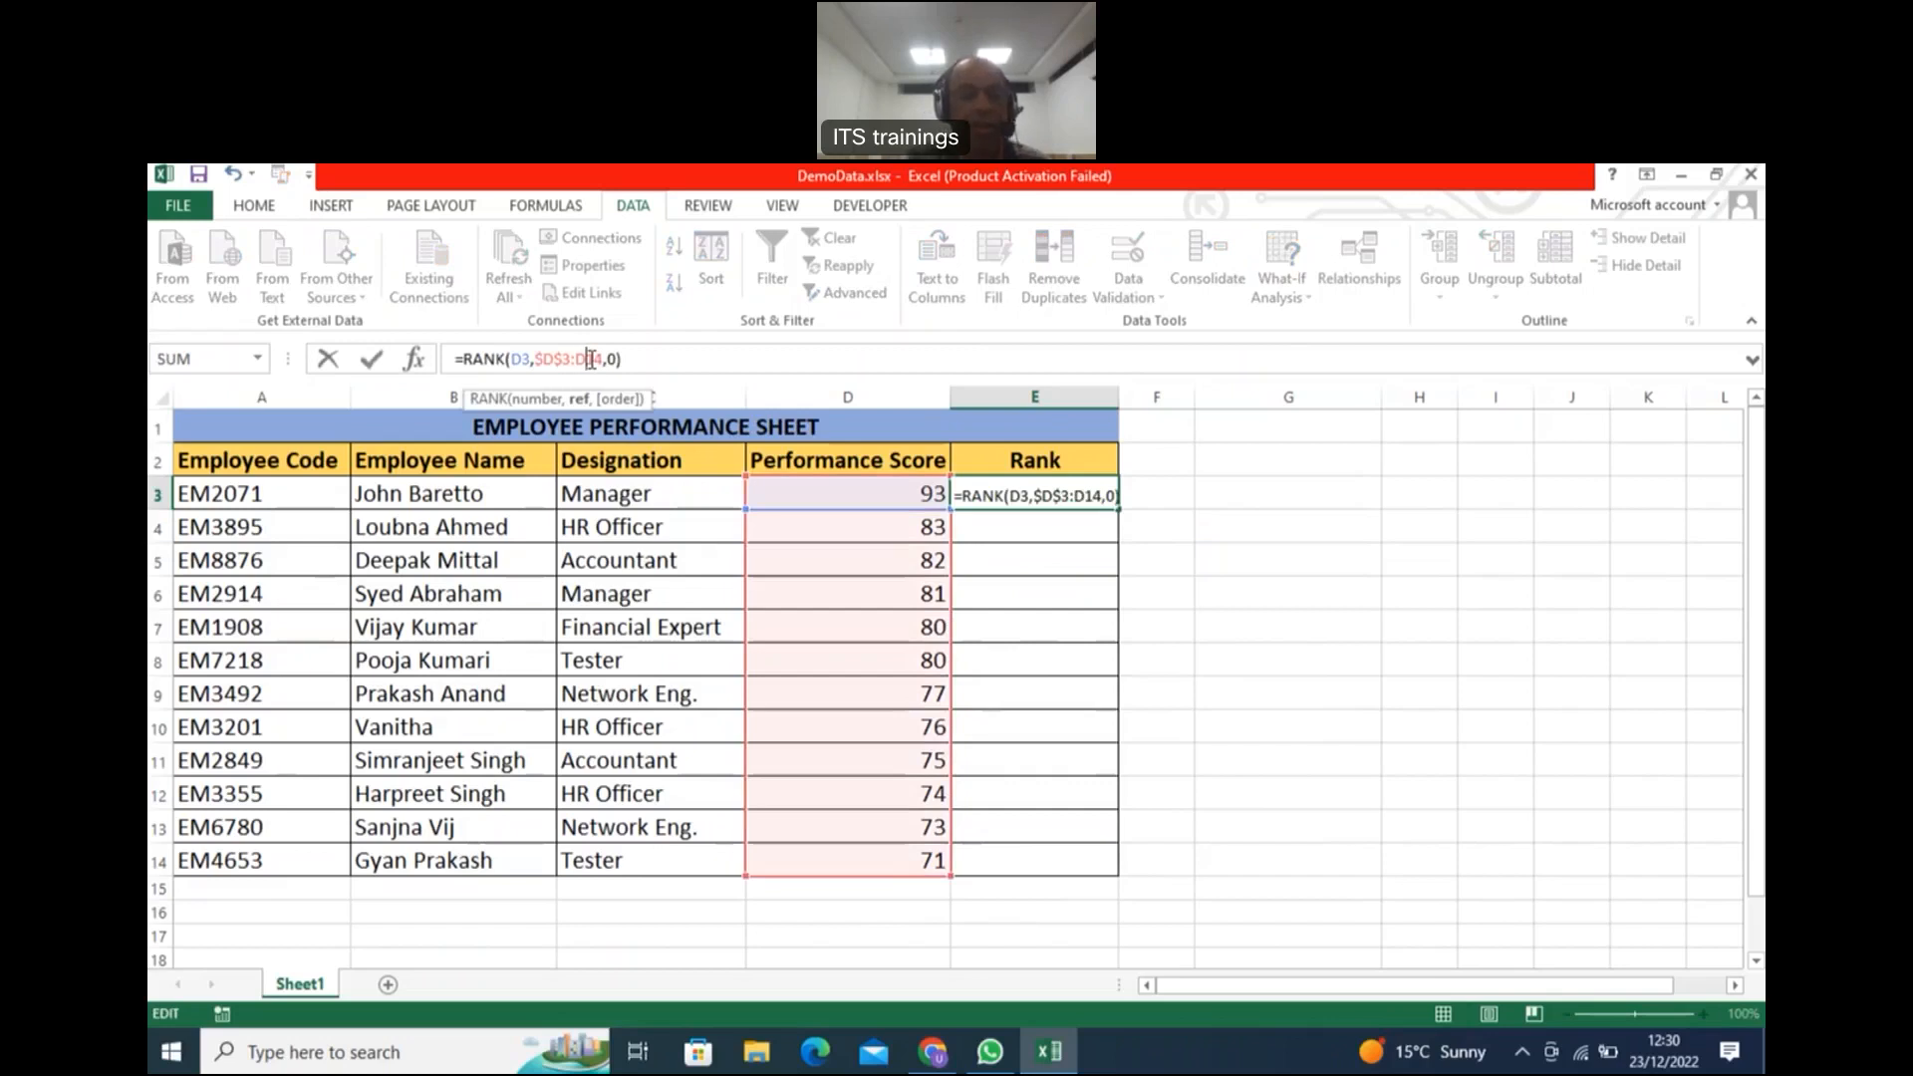
pyautogui.press('F4')
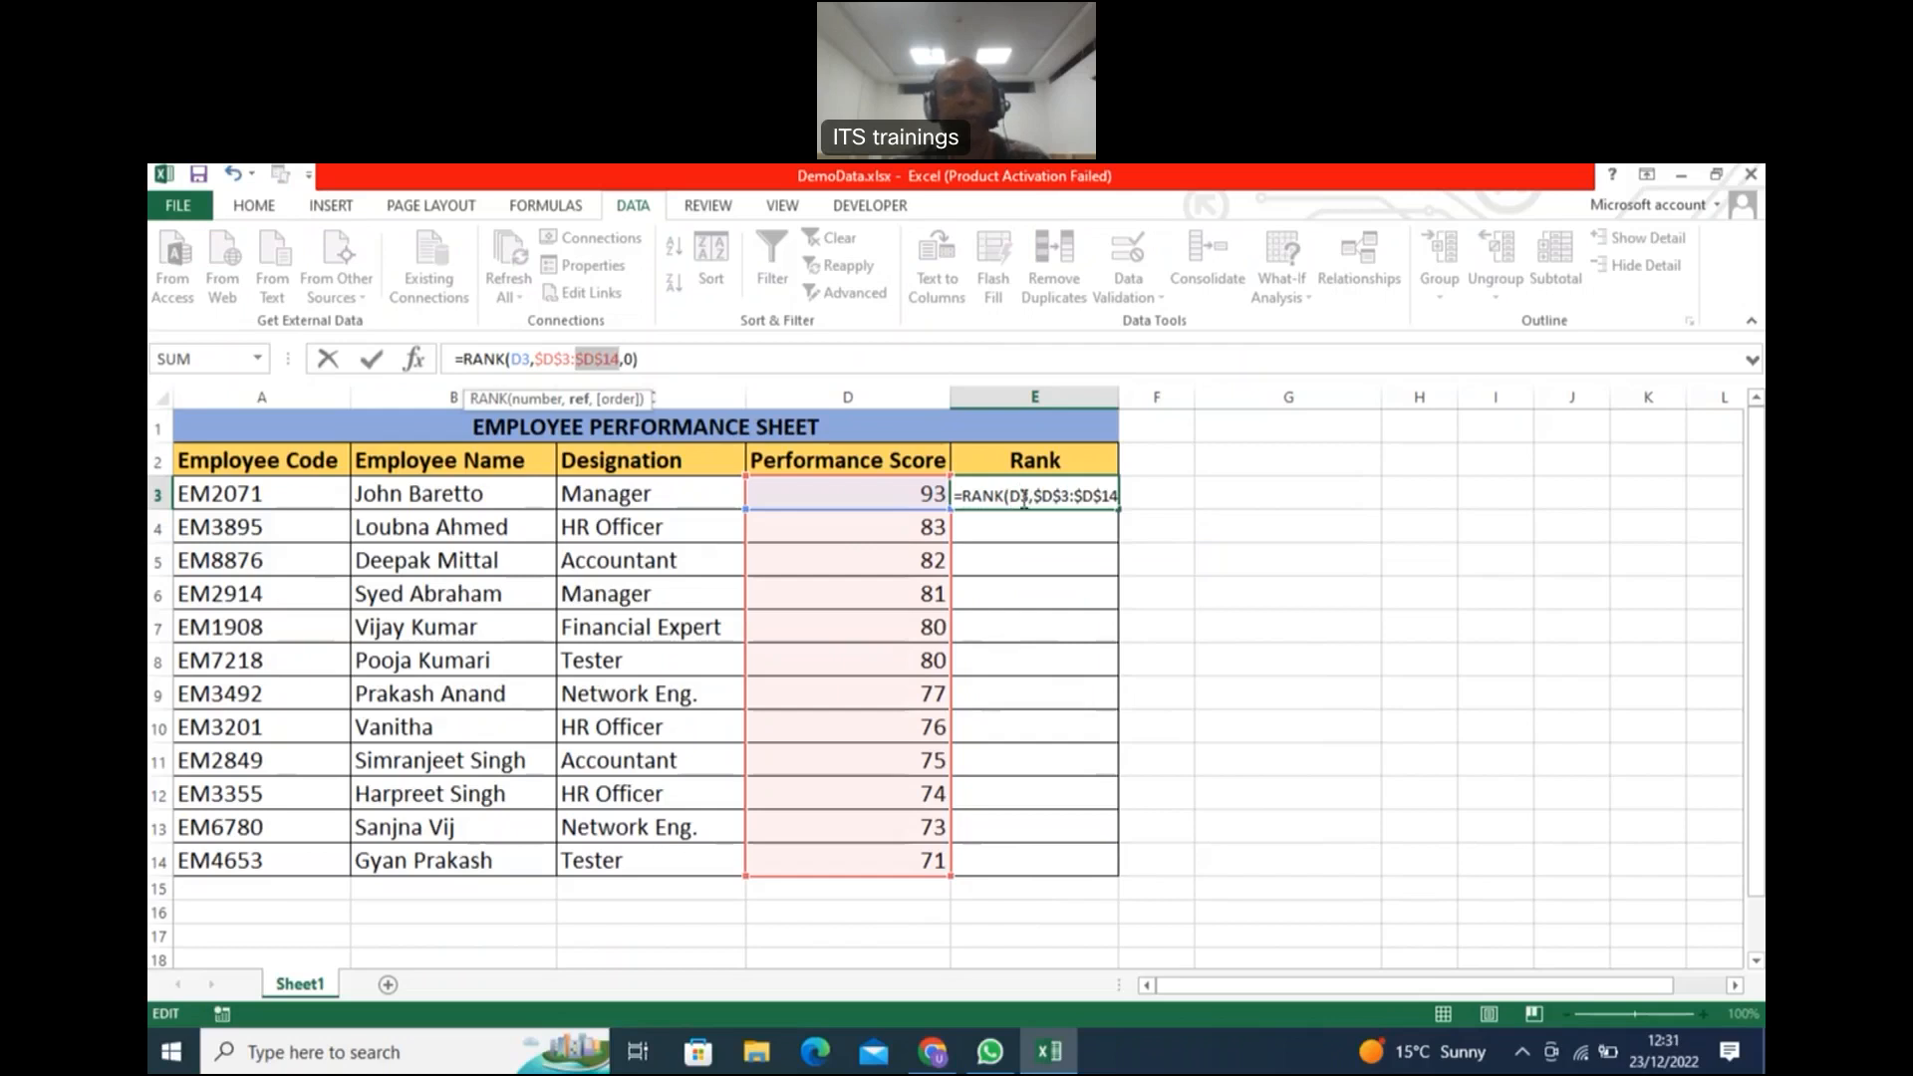
pyautogui.click(659, 359)
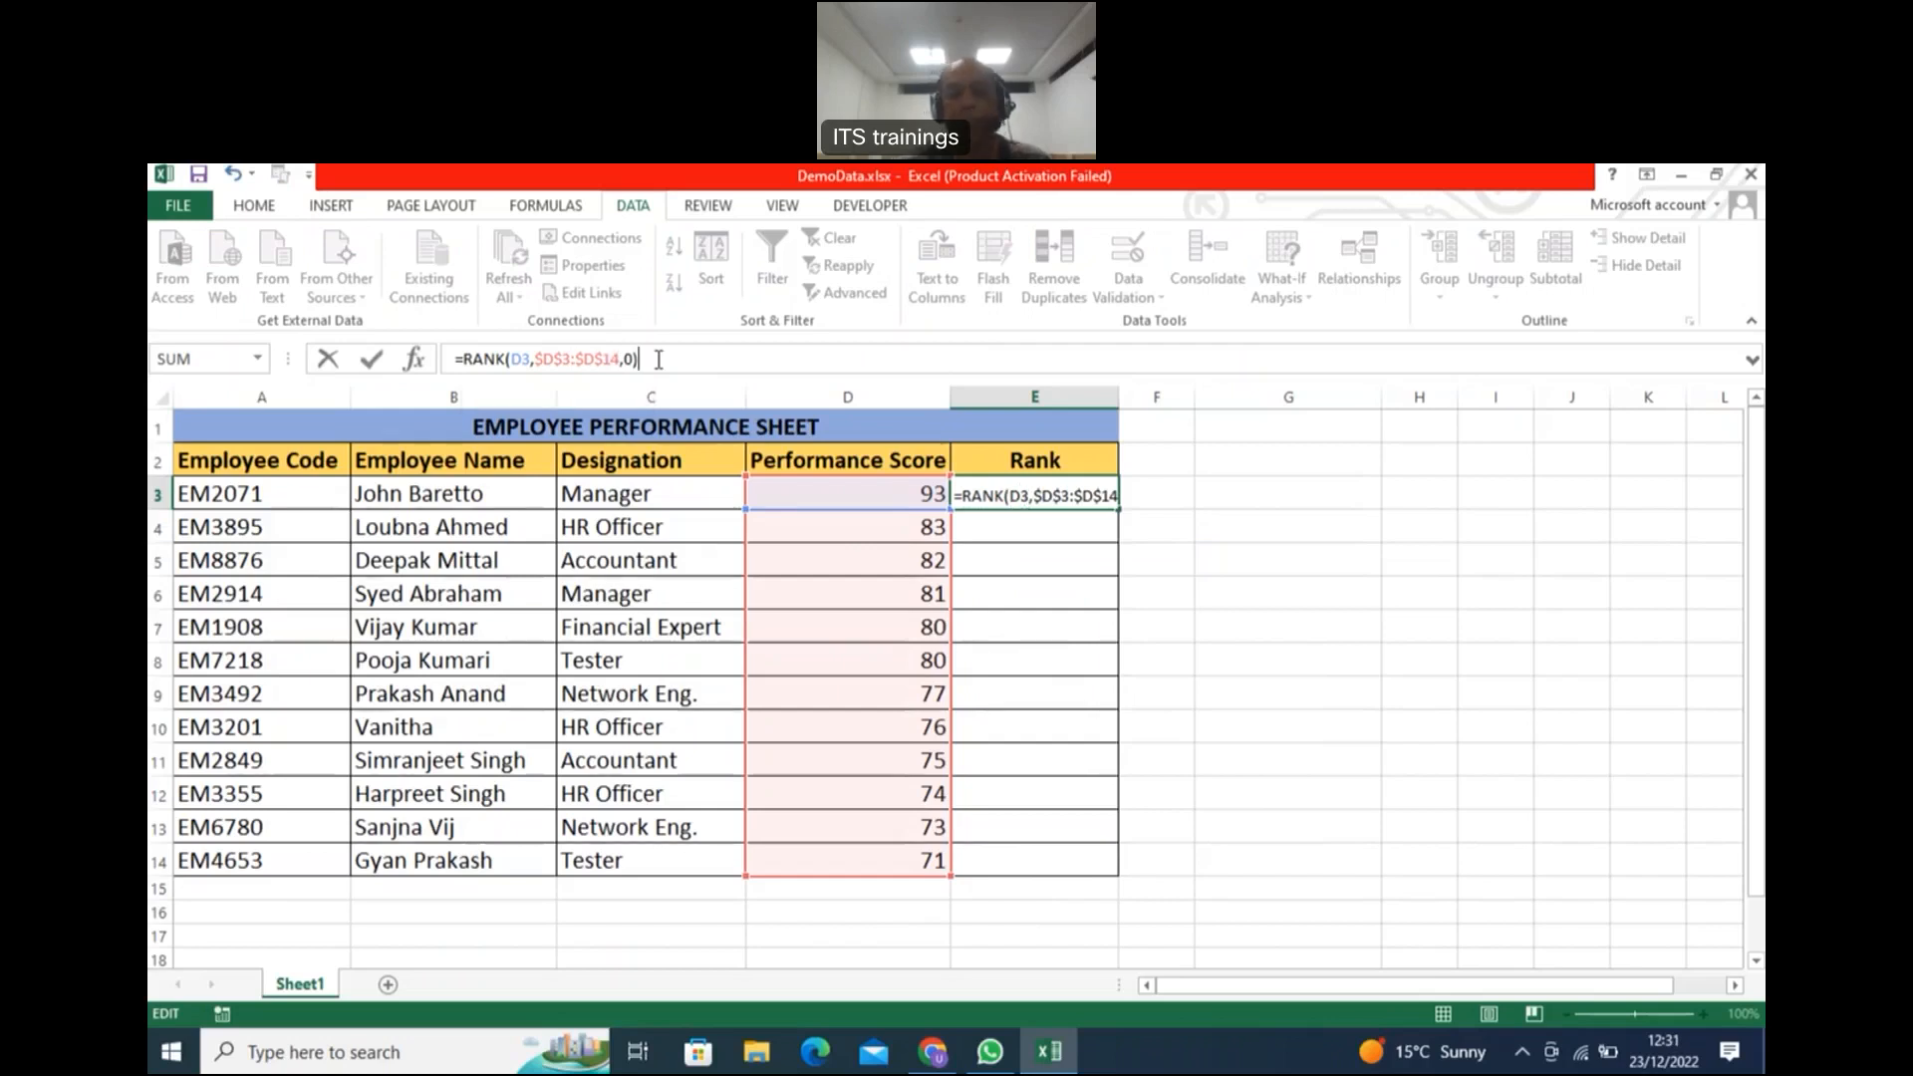
pyautogui.press('Return')
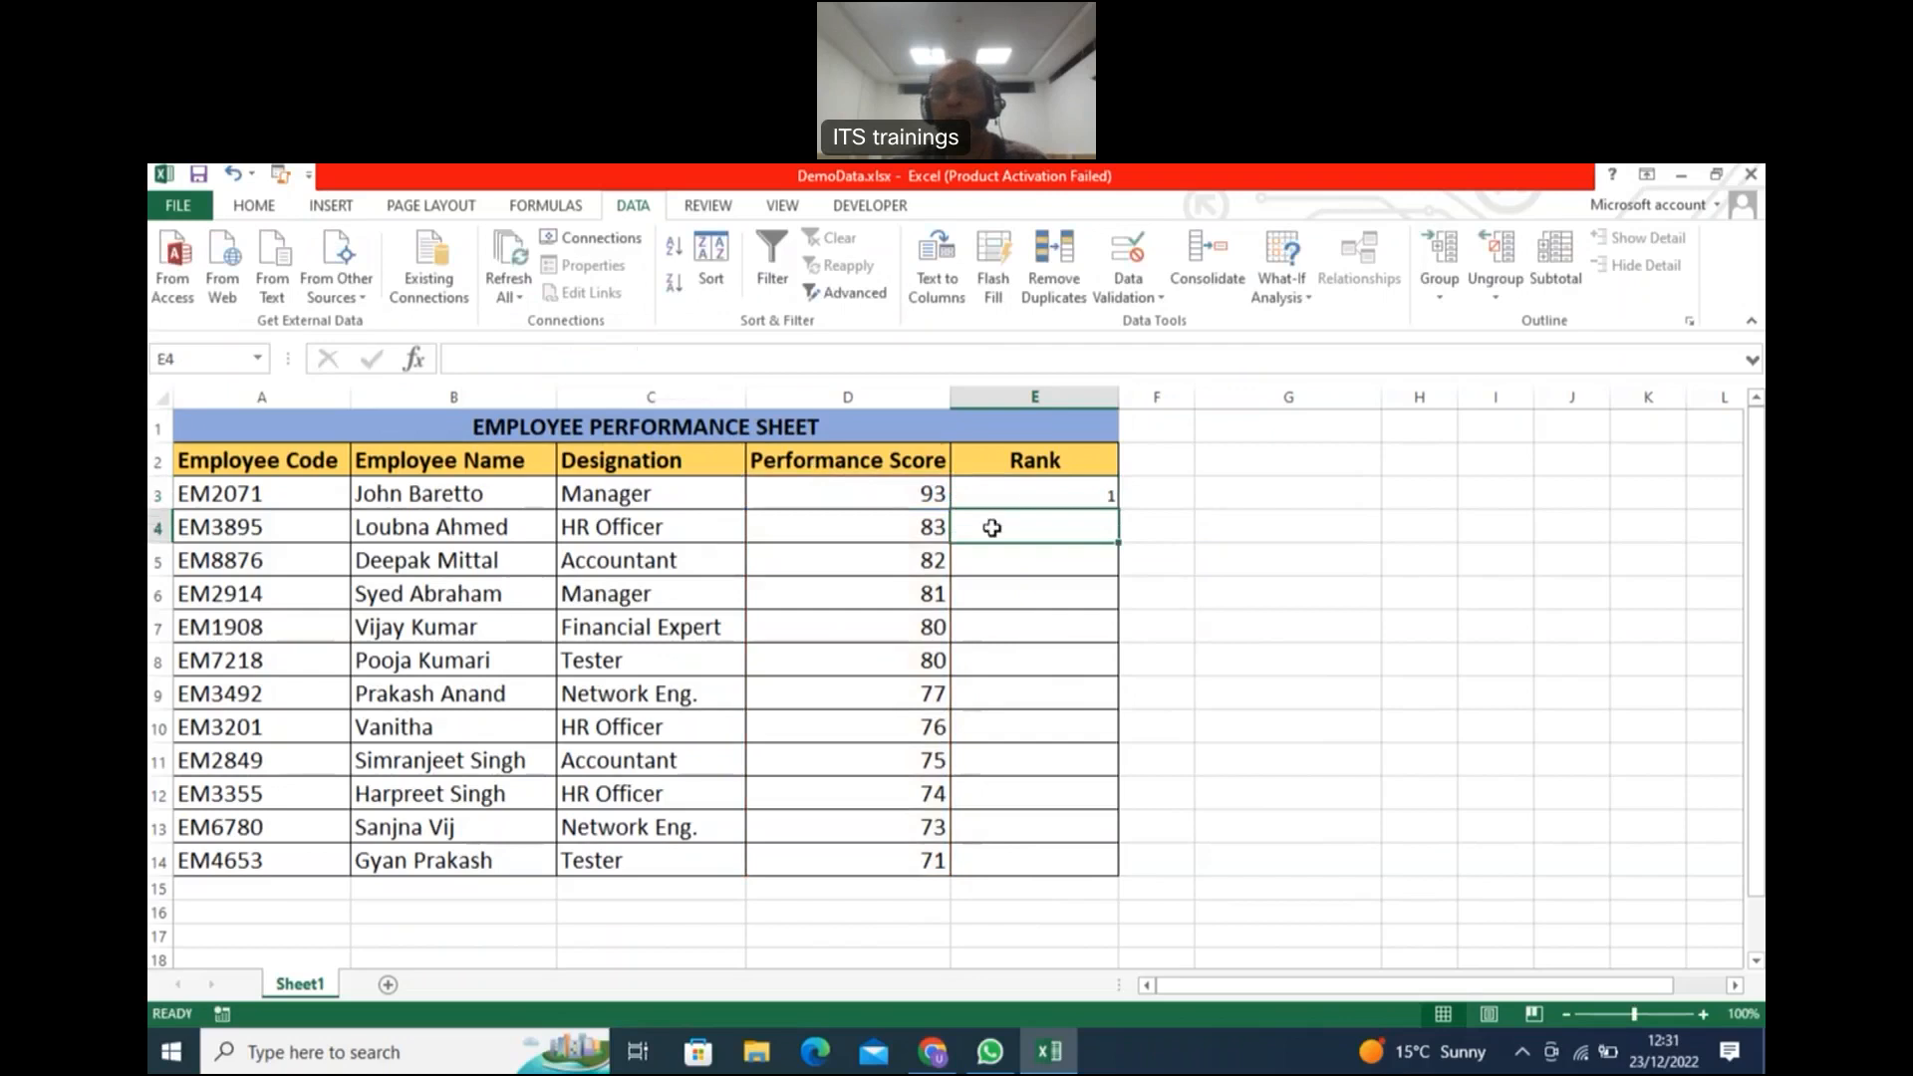
pyautogui.click(1007, 495)
pyautogui.moveTo(1115, 513); pyautogui.dragTo(1105, 863)
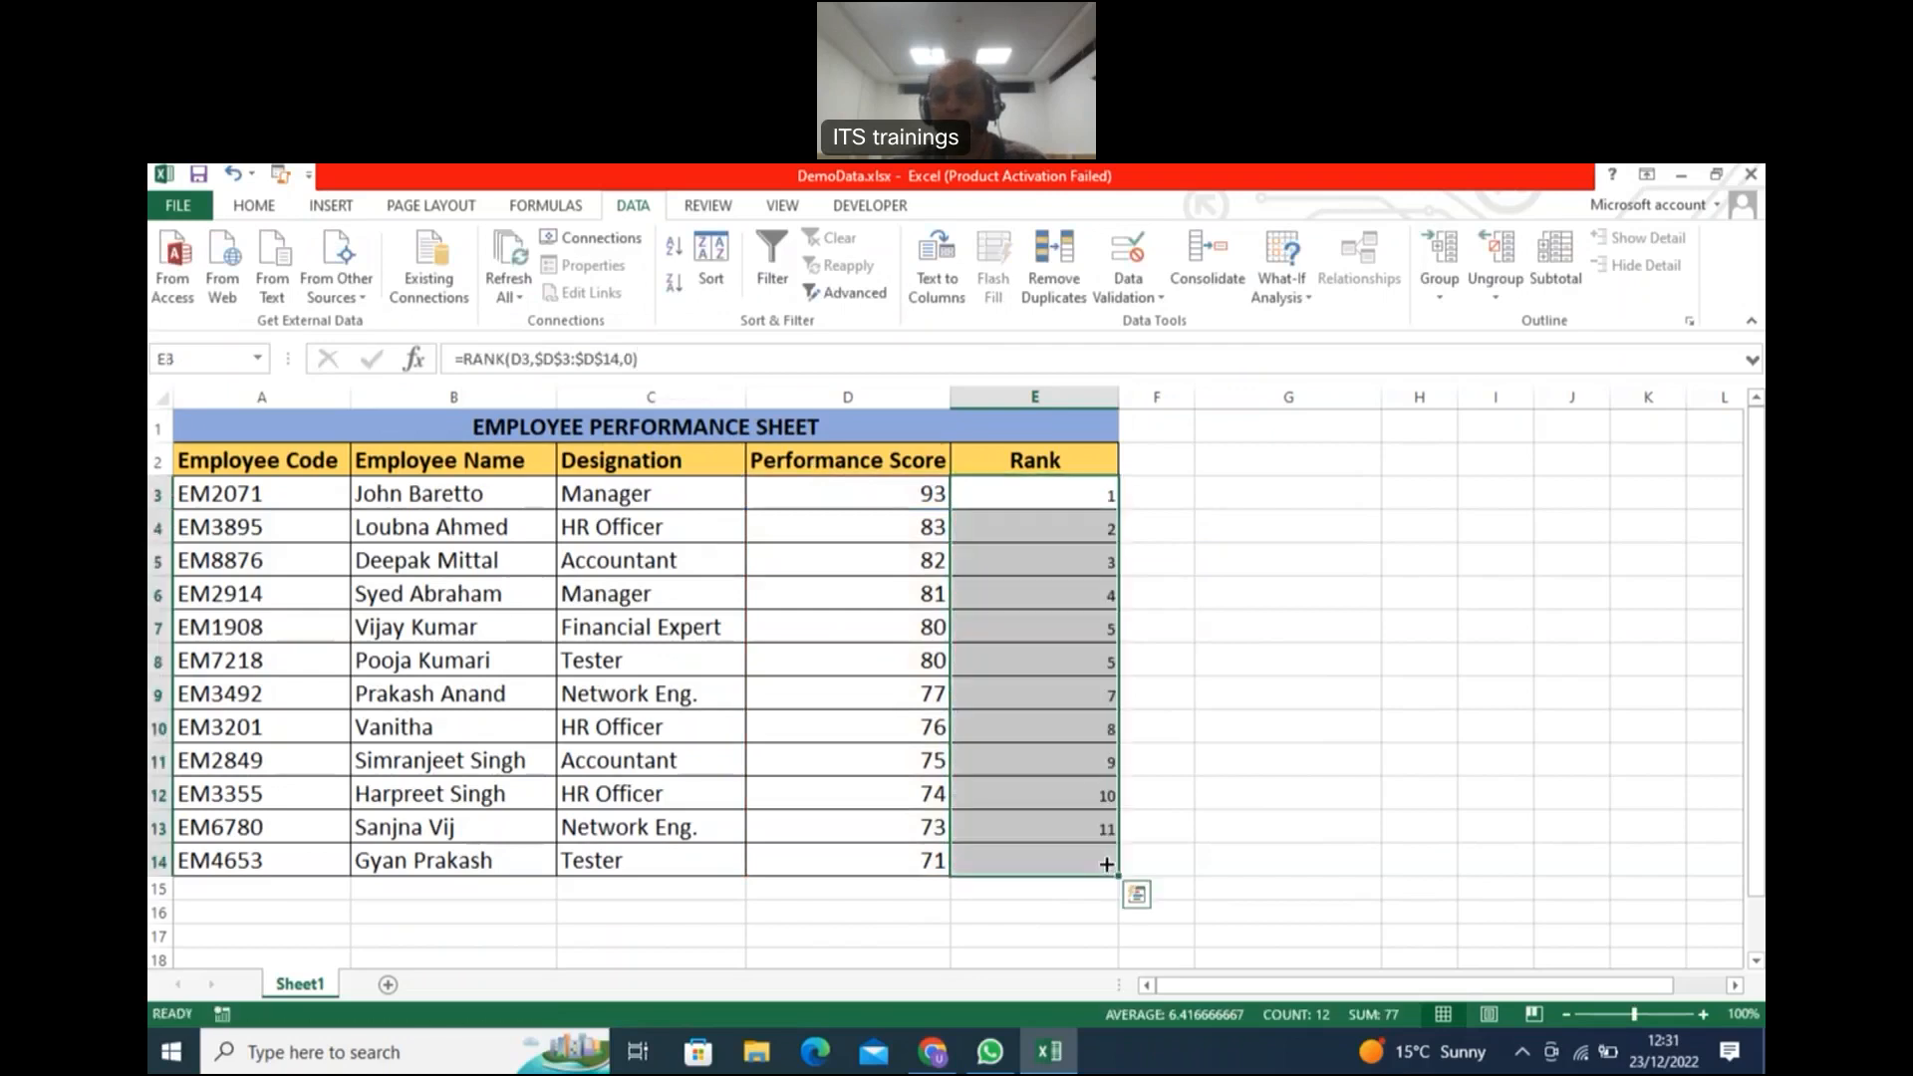